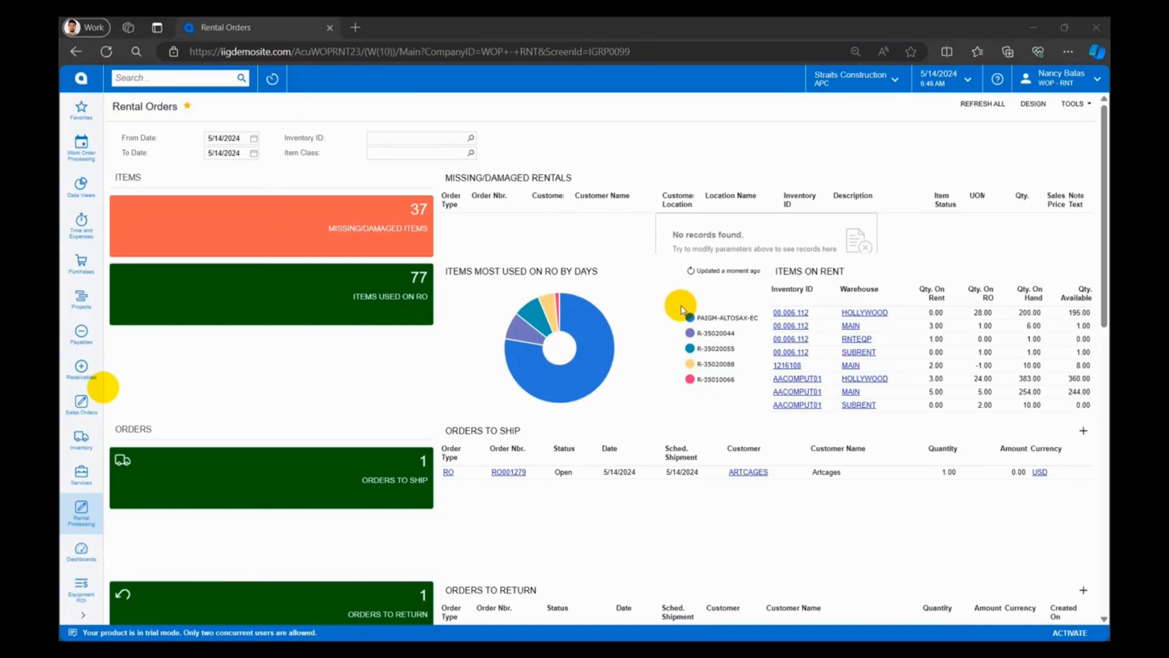
Start a new rental sales order from Rental Processing and set its customer to ARTCAGES
{"action": "left_click", "coordinate": [82, 512]}
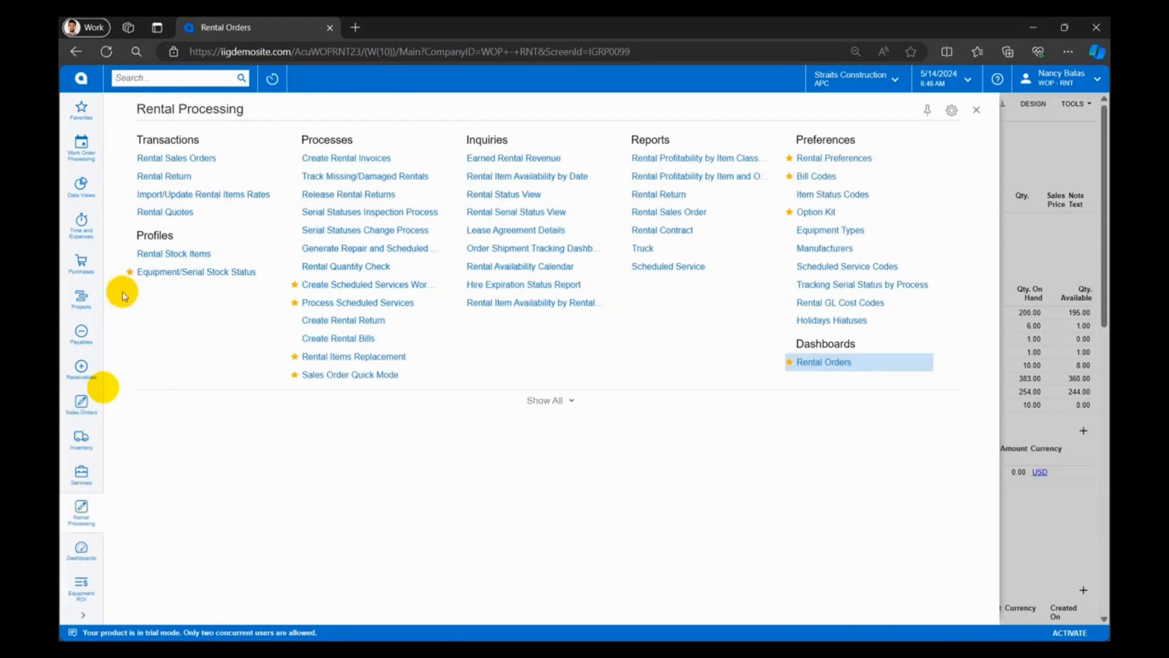
{"action": "left_click", "coordinate": [185, 159]}
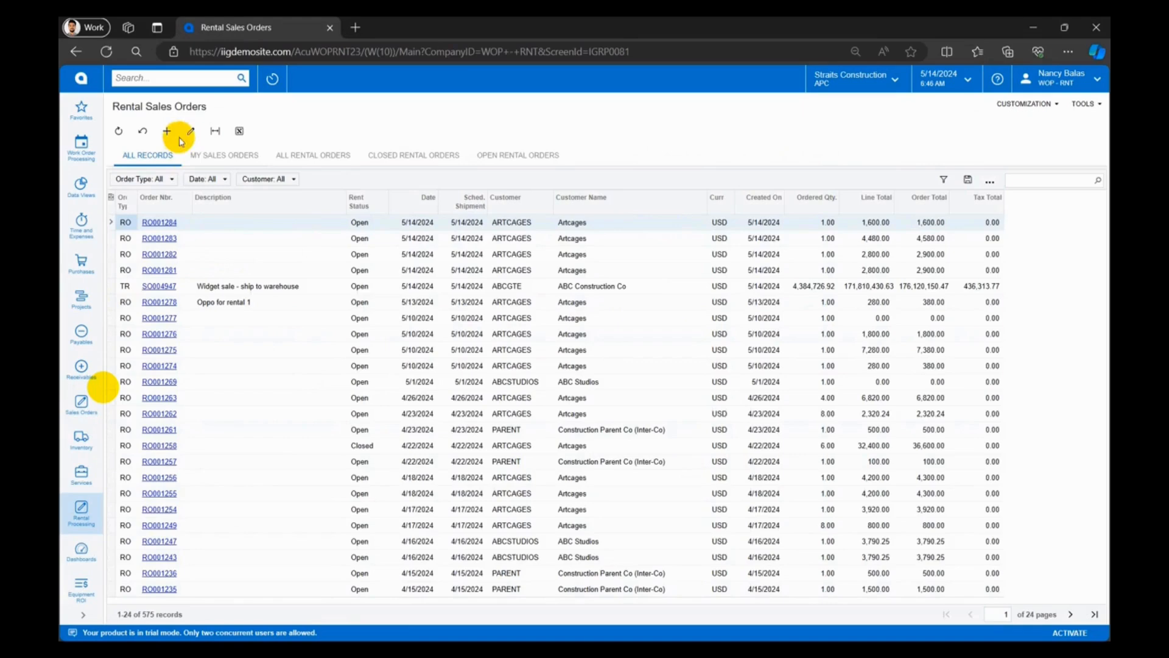
{"action": "left_click", "coordinate": [171, 132]}
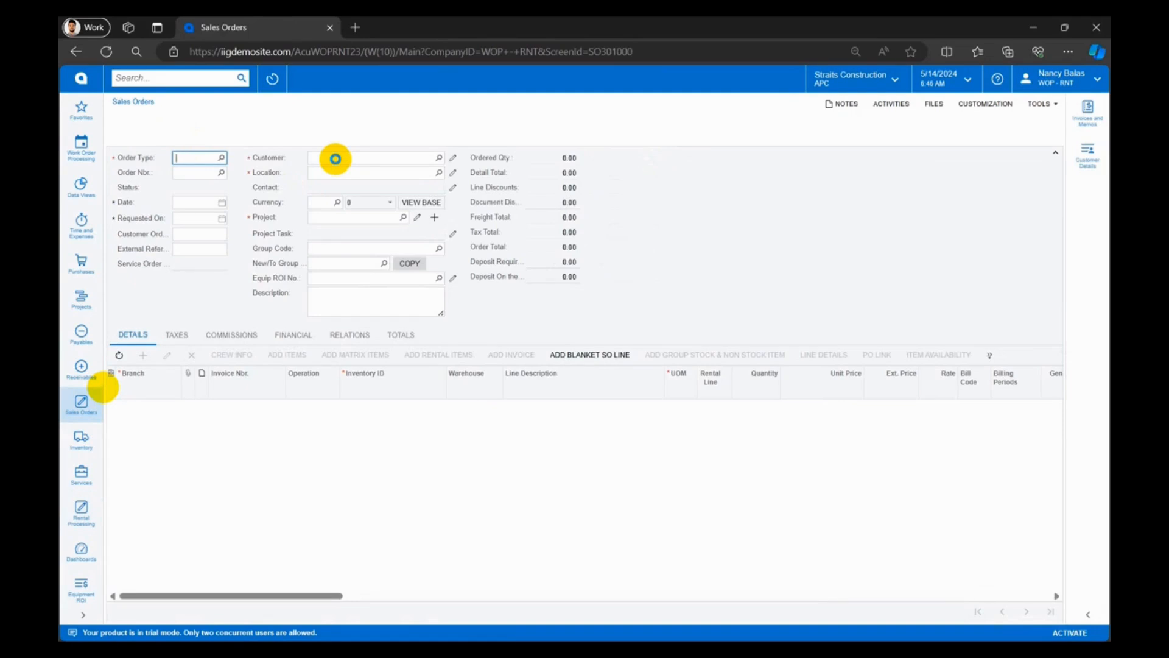
{"action": "left_click", "coordinate": [336, 159]}
{"action": "type", "text": "art"}
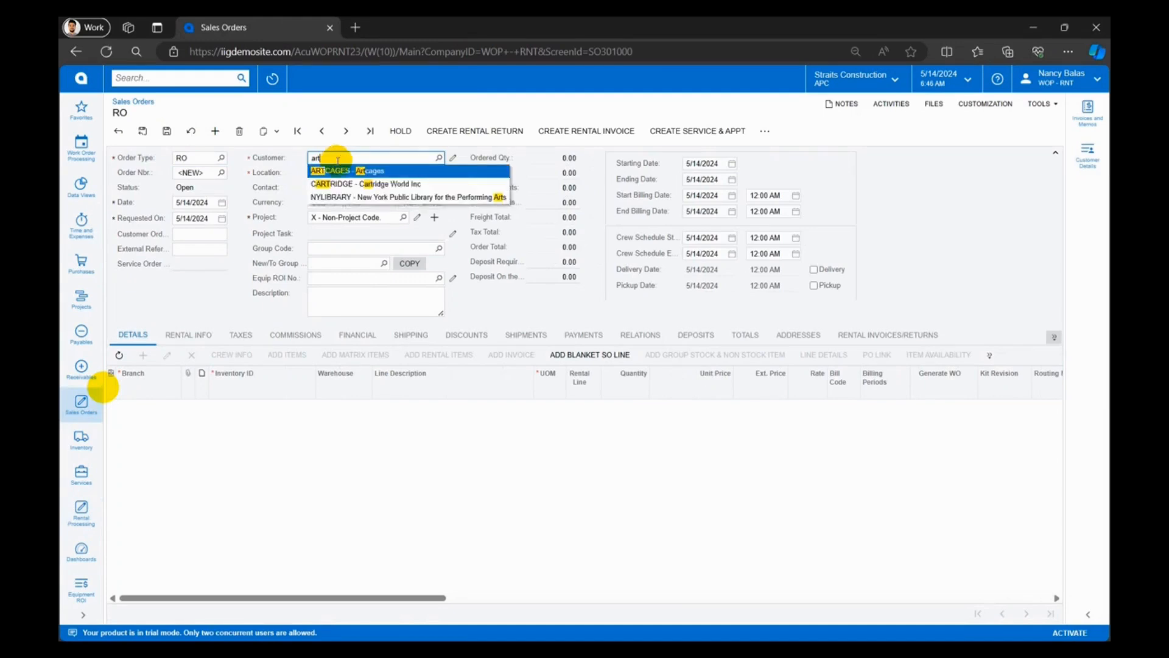
{"action": "left_click", "coordinate": [339, 166]}
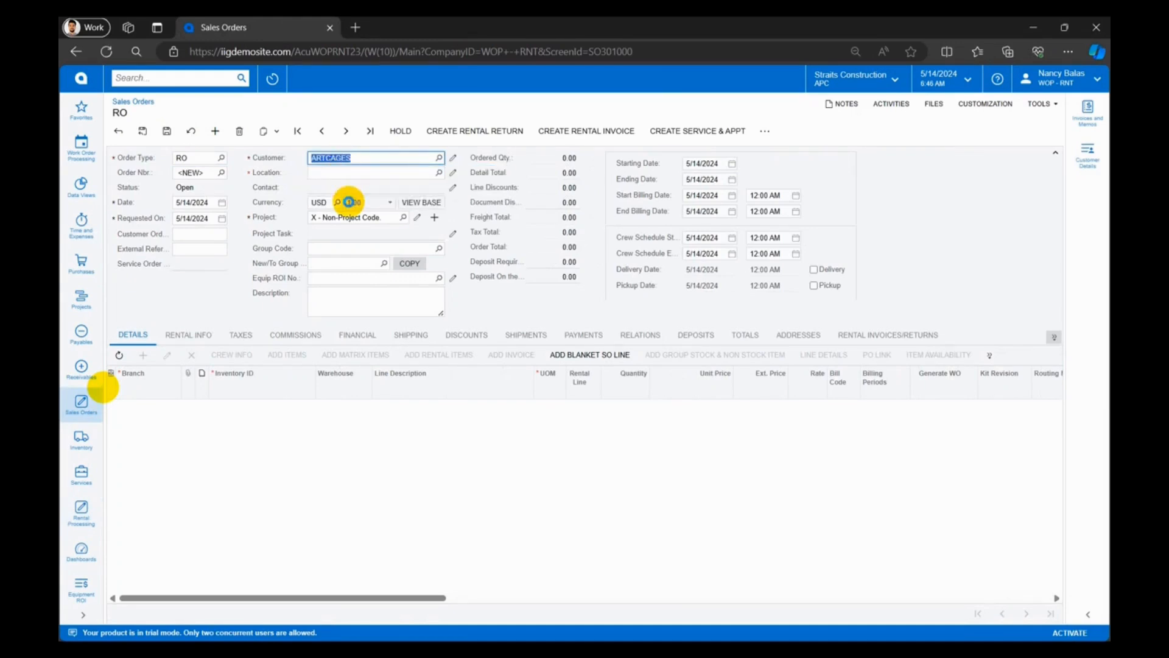
{"action": "left_click", "coordinate": [349, 202]}
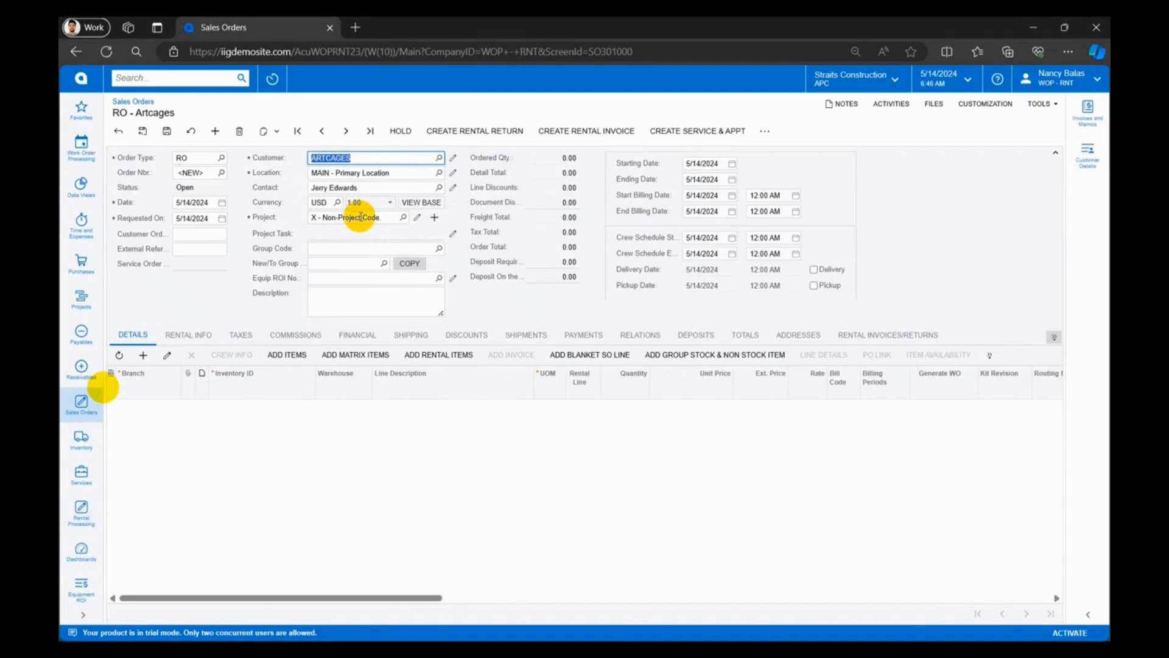
Create a project for the order from the STAGEPROD template and assign the AUDIO project task
{"action": "left_click", "coordinate": [436, 220]}
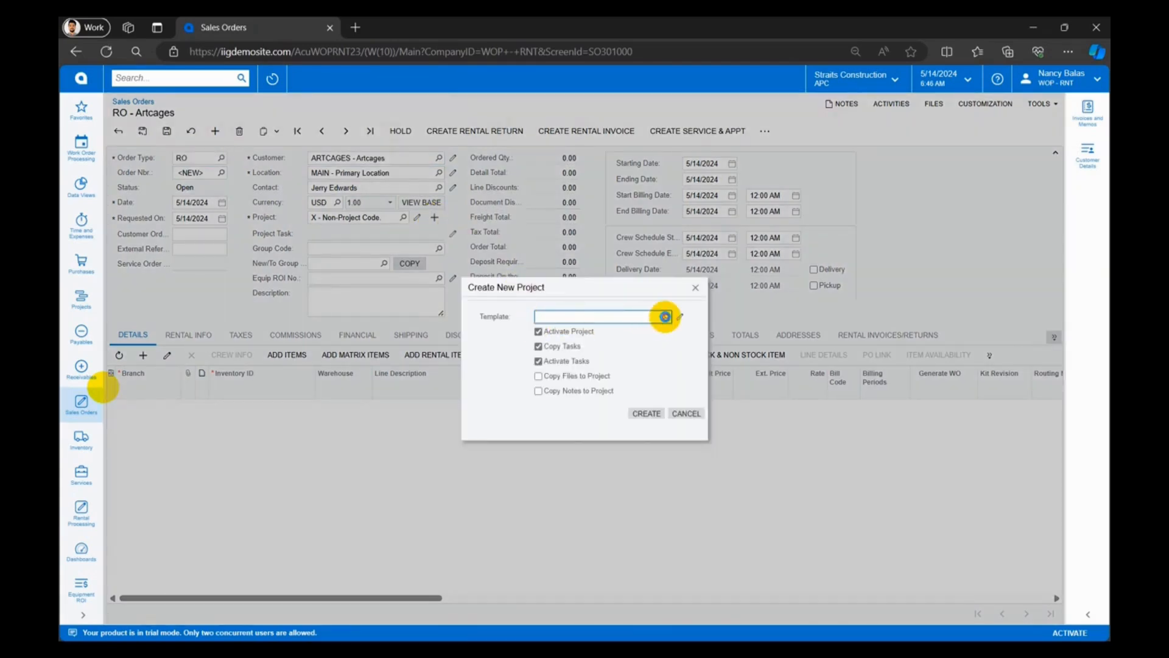
{"action": "left_click", "coordinate": [665, 317]}
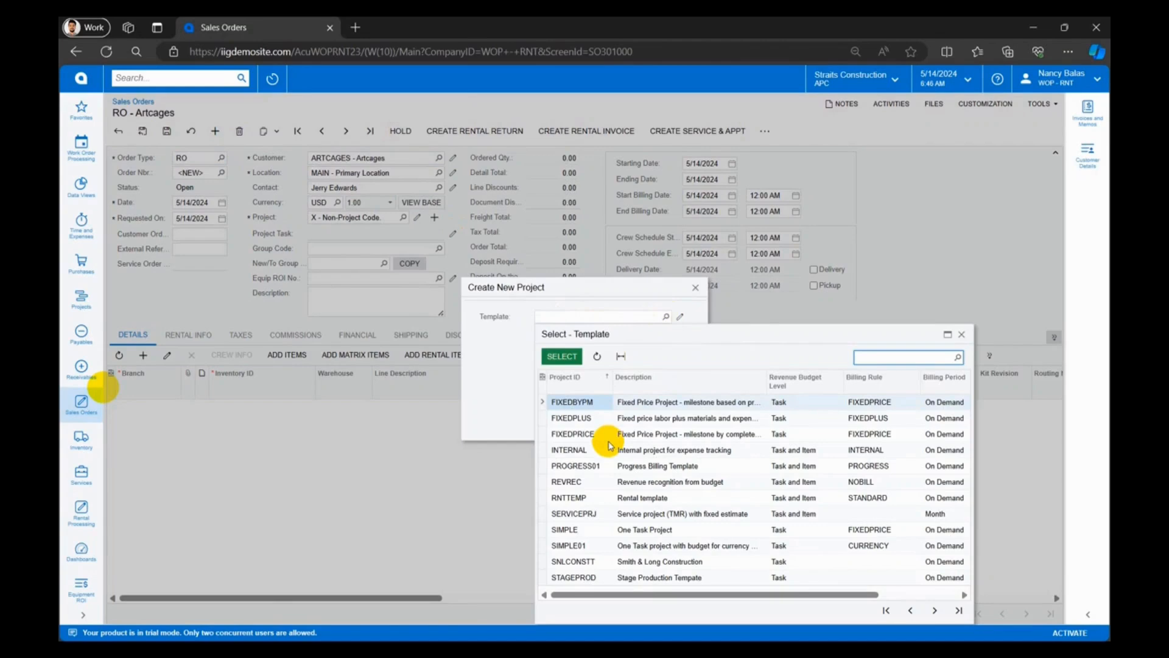
{"action": "double_click", "coordinate": [586, 577]}
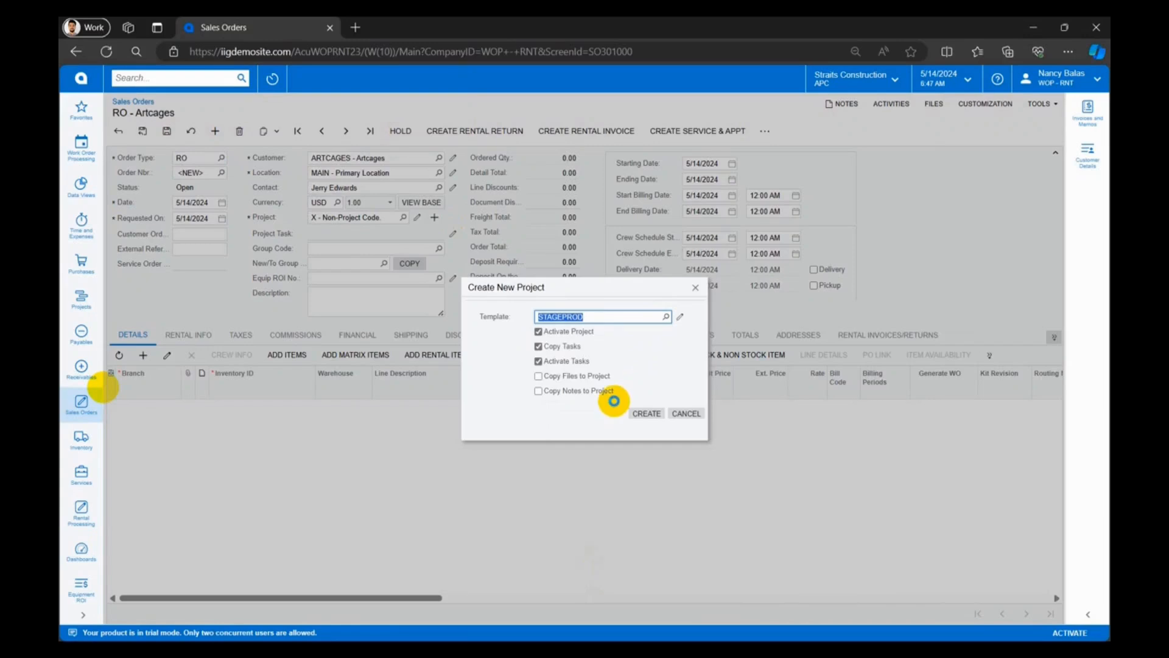
{"action": "left_click", "coordinate": [645, 413]}
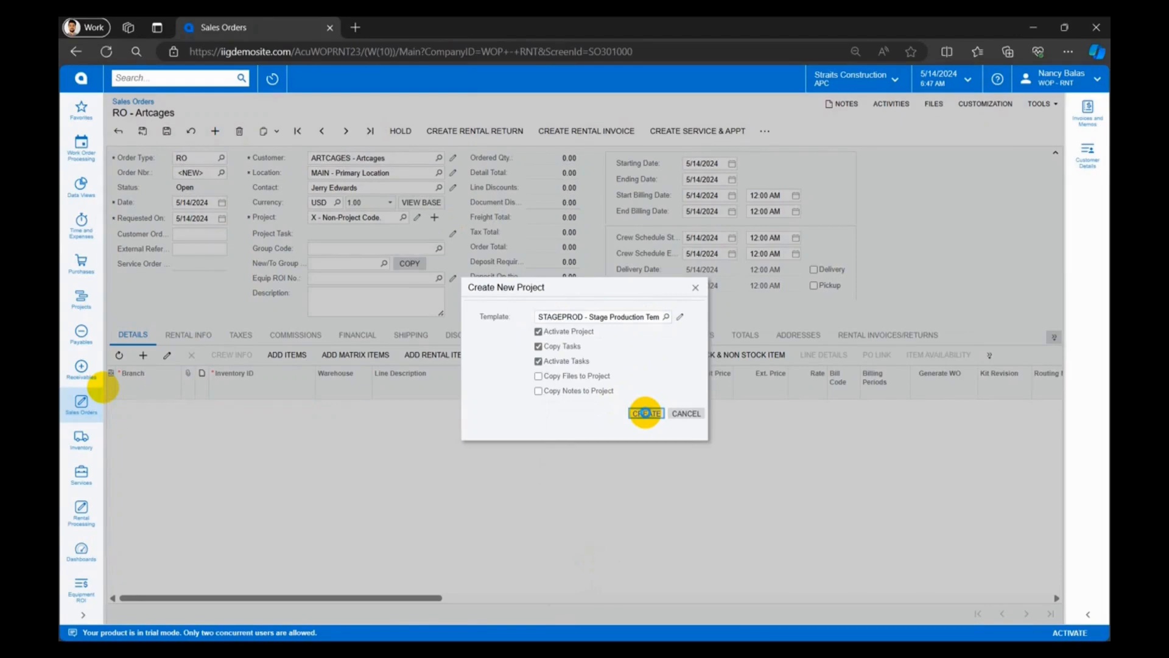
{"action": "left_click", "coordinate": [646, 413]}
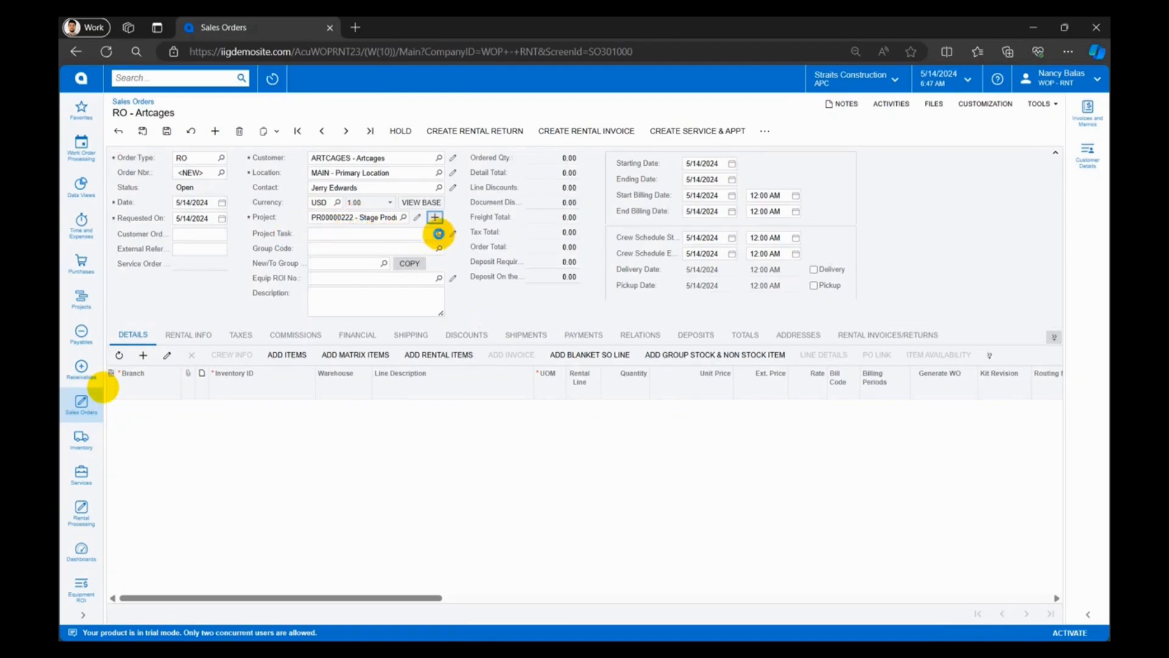
{"action": "double_click", "coordinate": [358, 456]}
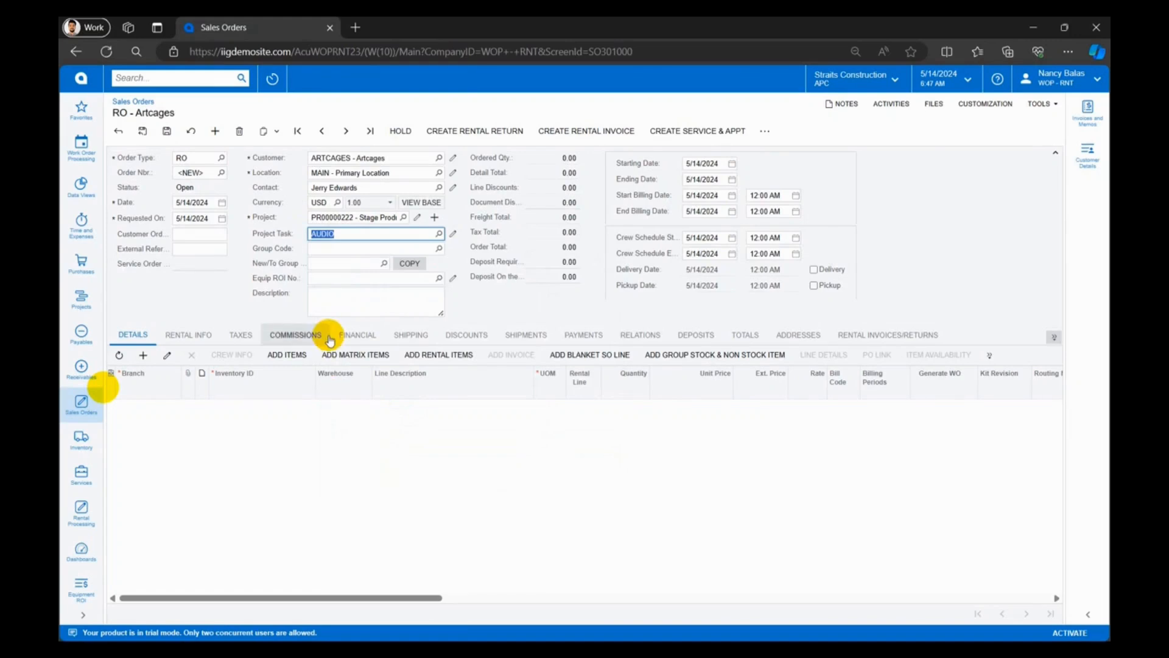
Calculate the order's rental ending date by setting the rental length to 16 daily periods
{"action": "left_click", "coordinate": [202, 335]}
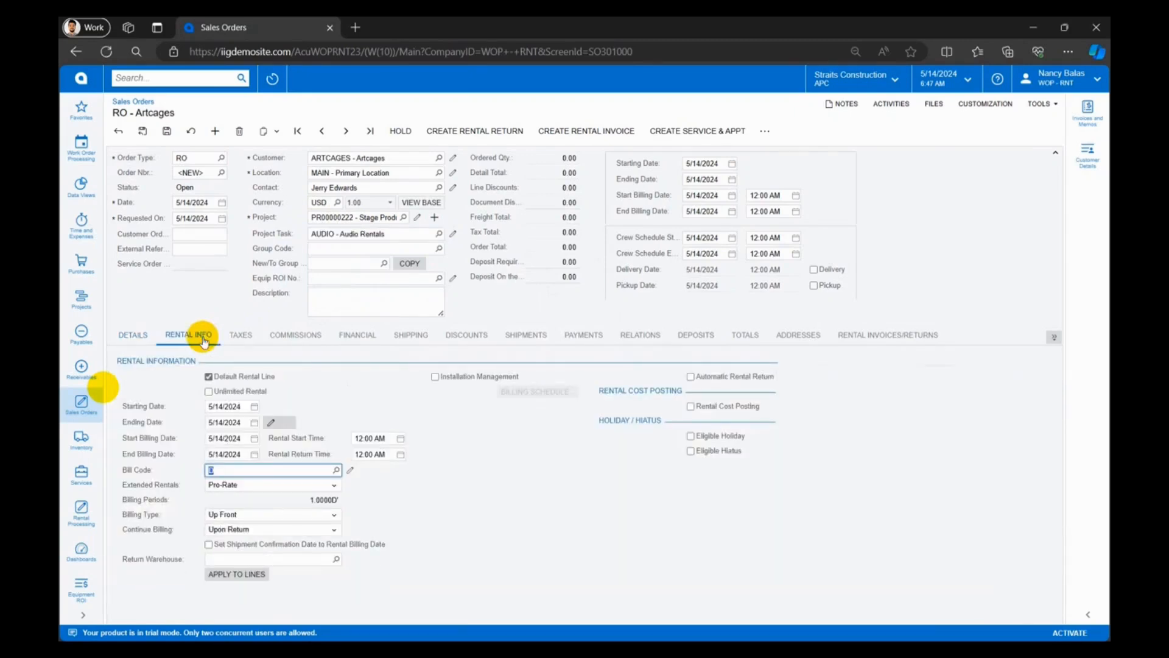
{"action": "left_click", "coordinate": [275, 421]}
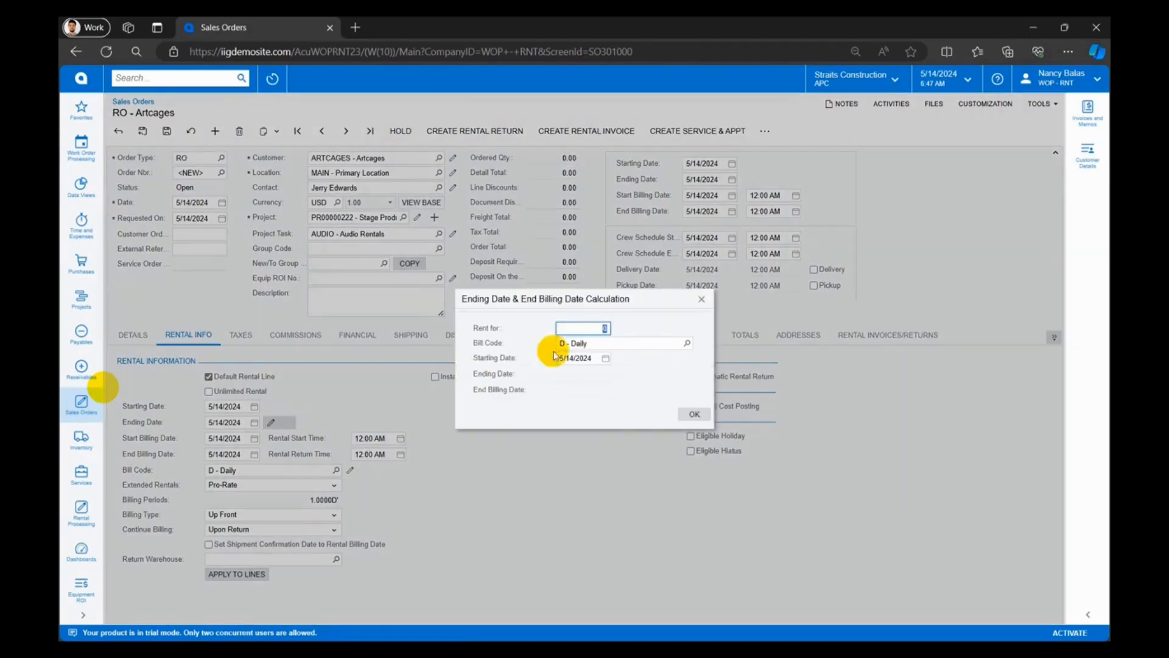
{"action": "type", "text": "16"}
{"action": "left_click", "coordinate": [694, 415]}
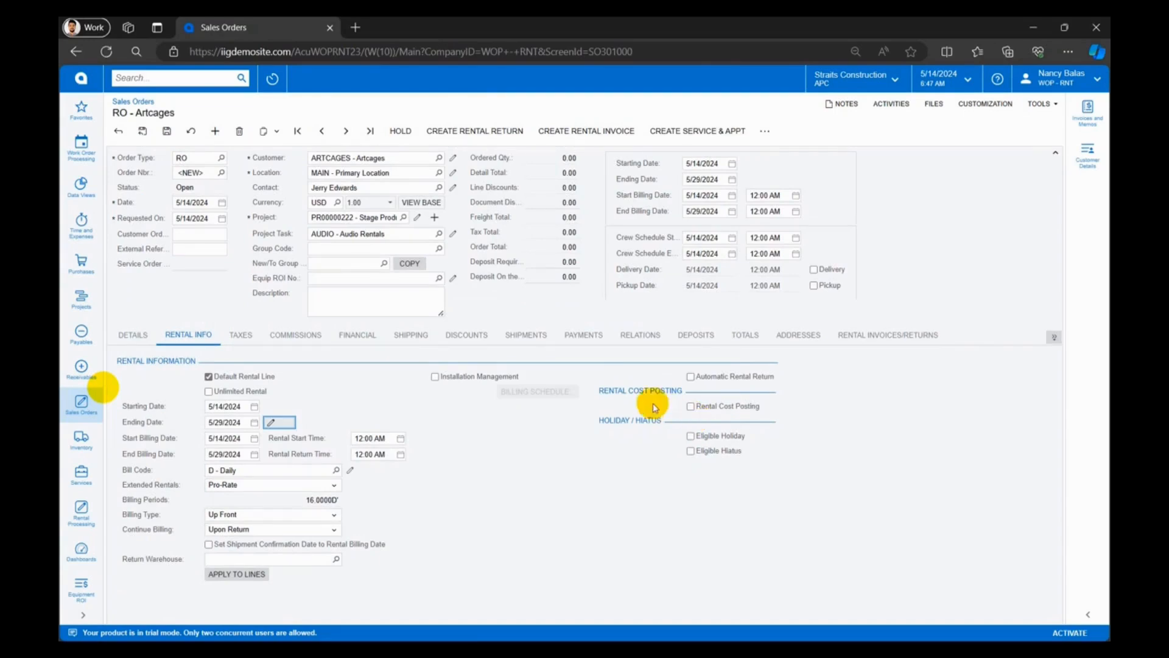
Enable rental cost posting in the order's rental information and select the RENTALCOST cost code
{"action": "left_click", "coordinate": [691, 406]}
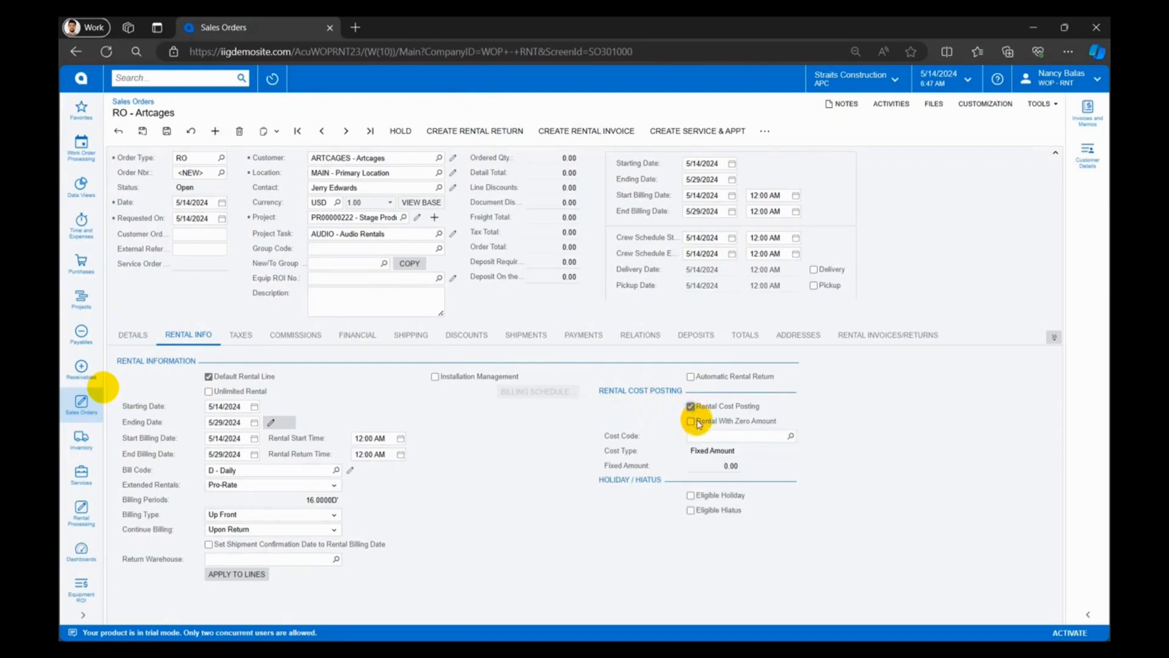
{"action": "left_click", "coordinate": [793, 437]}
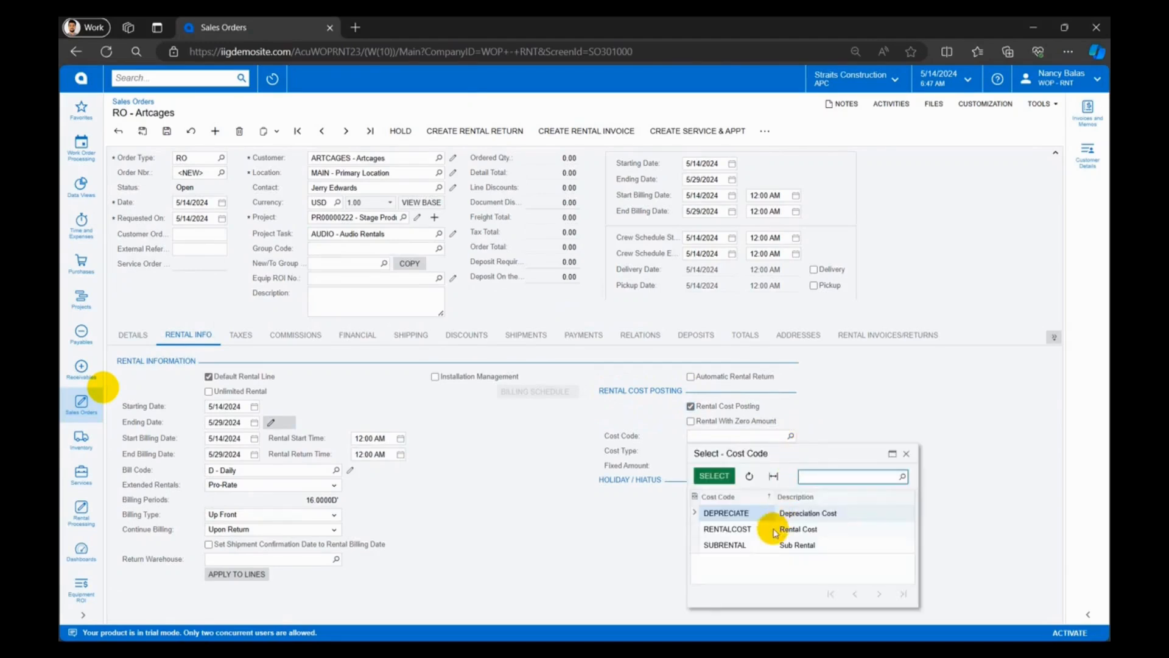
{"action": "double_click", "coordinate": [772, 528]}
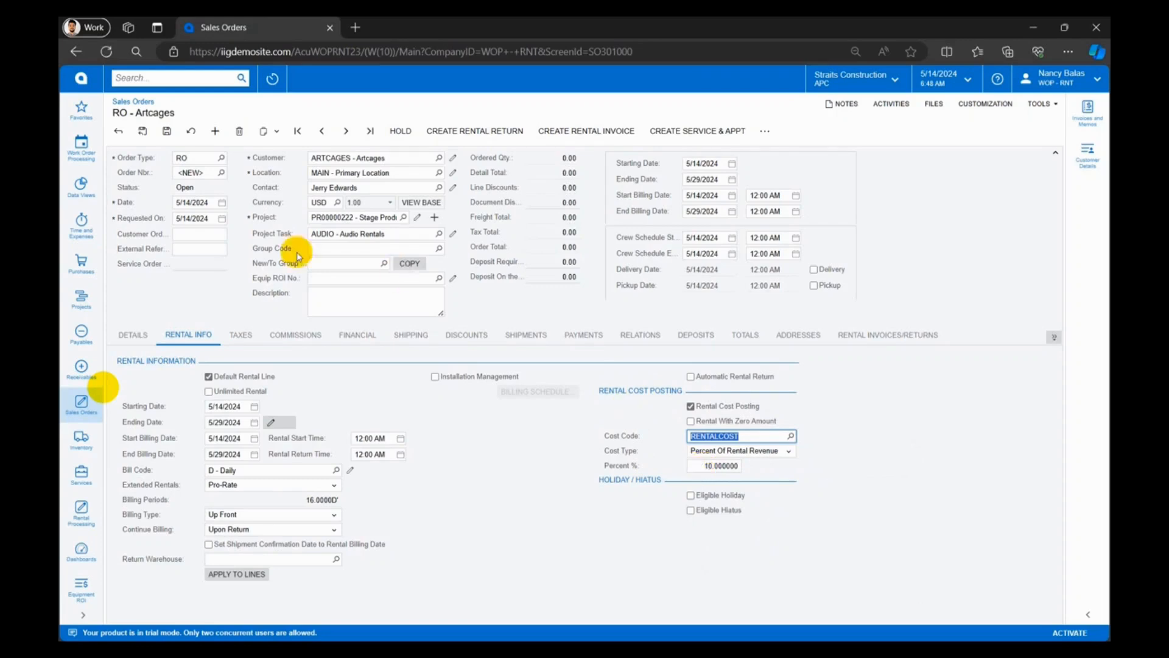
Add one GEN2500 generator from the RNTEQP warehouse to the order details as a rental item
{"action": "left_click", "coordinate": [139, 334]}
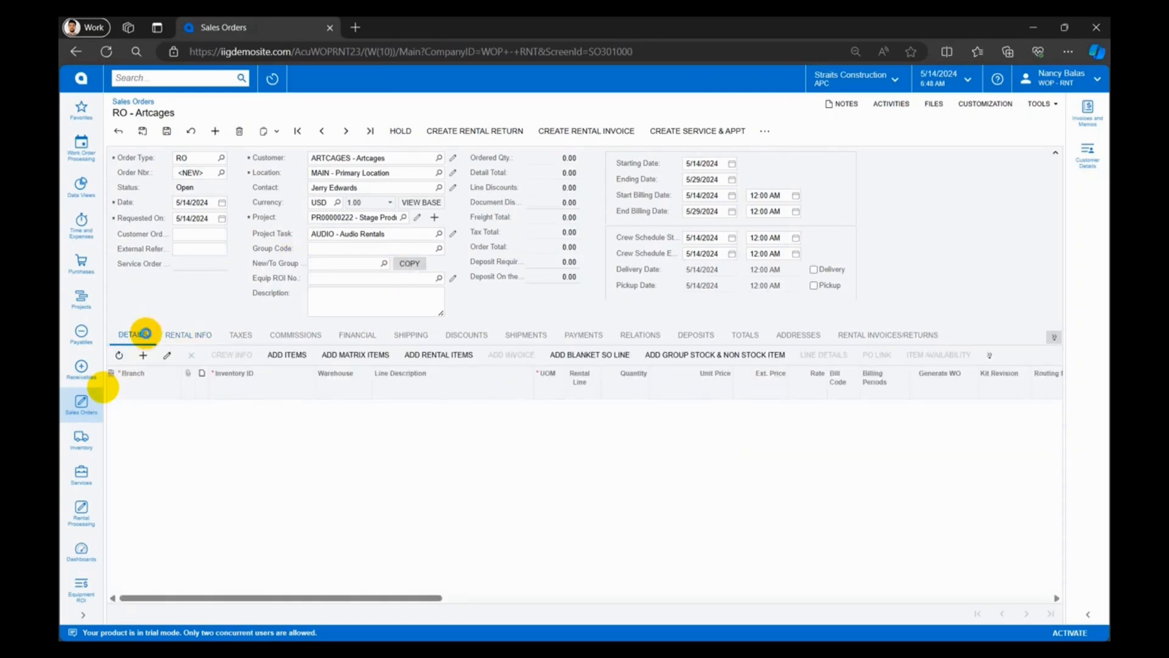
{"action": "left_click", "coordinate": [461, 356]}
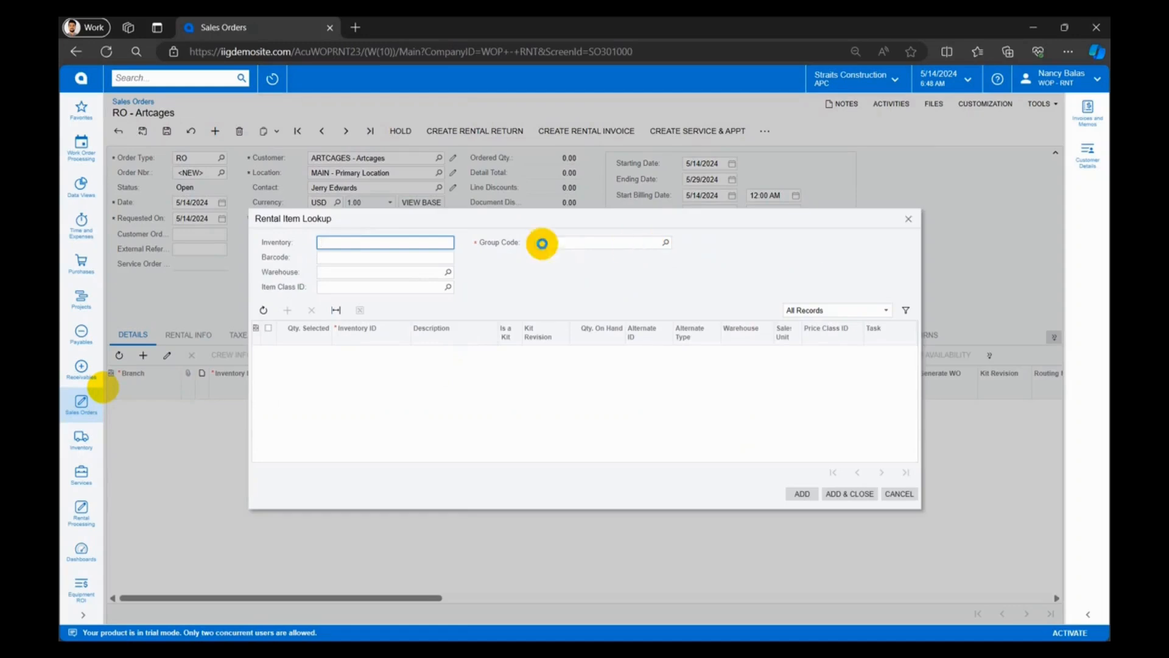
{"action": "type", "text": "gen2500"}
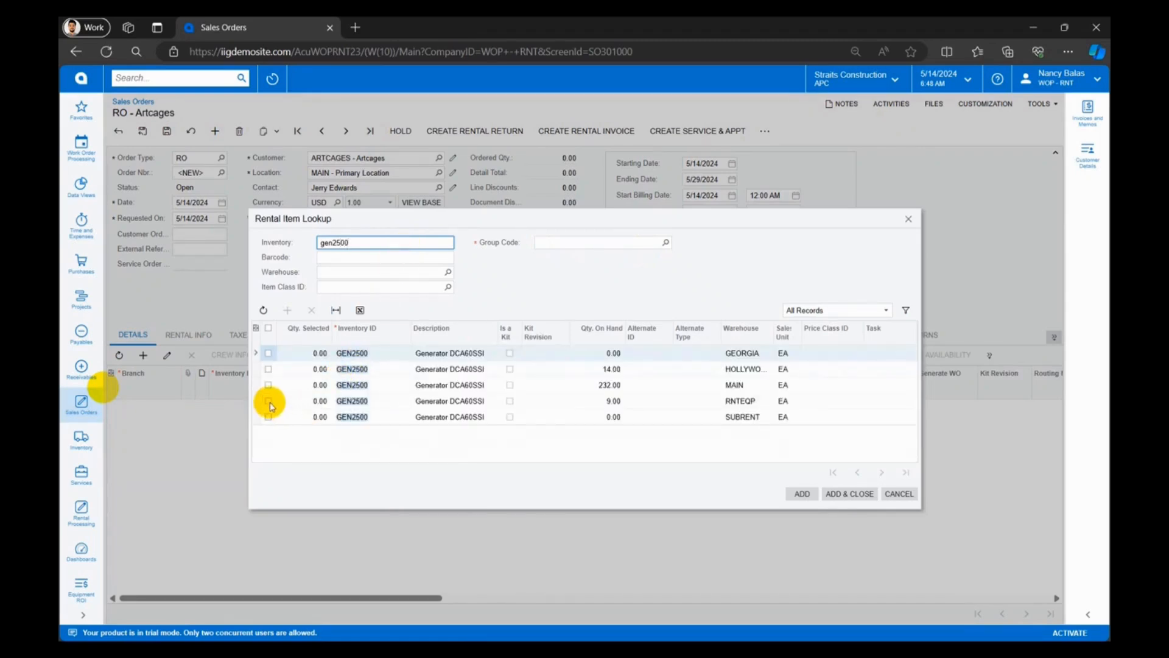
{"action": "left_click", "coordinate": [269, 401]}
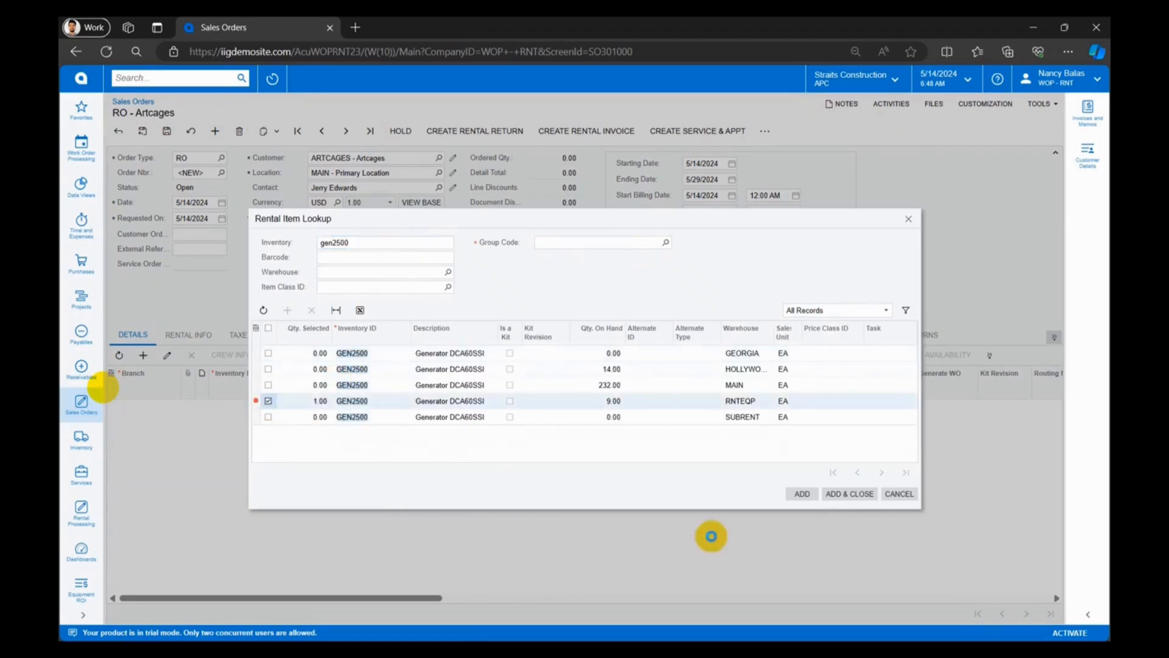
{"action": "left_click", "coordinate": [841, 495]}
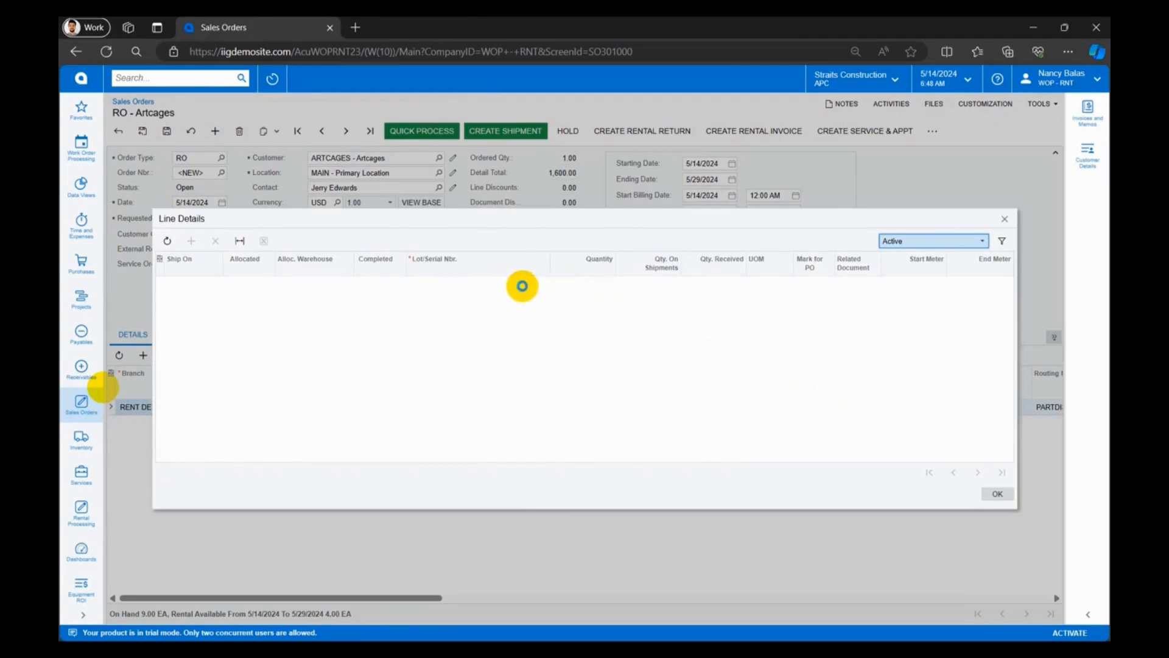
Assign serial number 6-21-3 to the GEN2500 line in its line details
{"action": "left_click", "coordinate": [522, 285]}
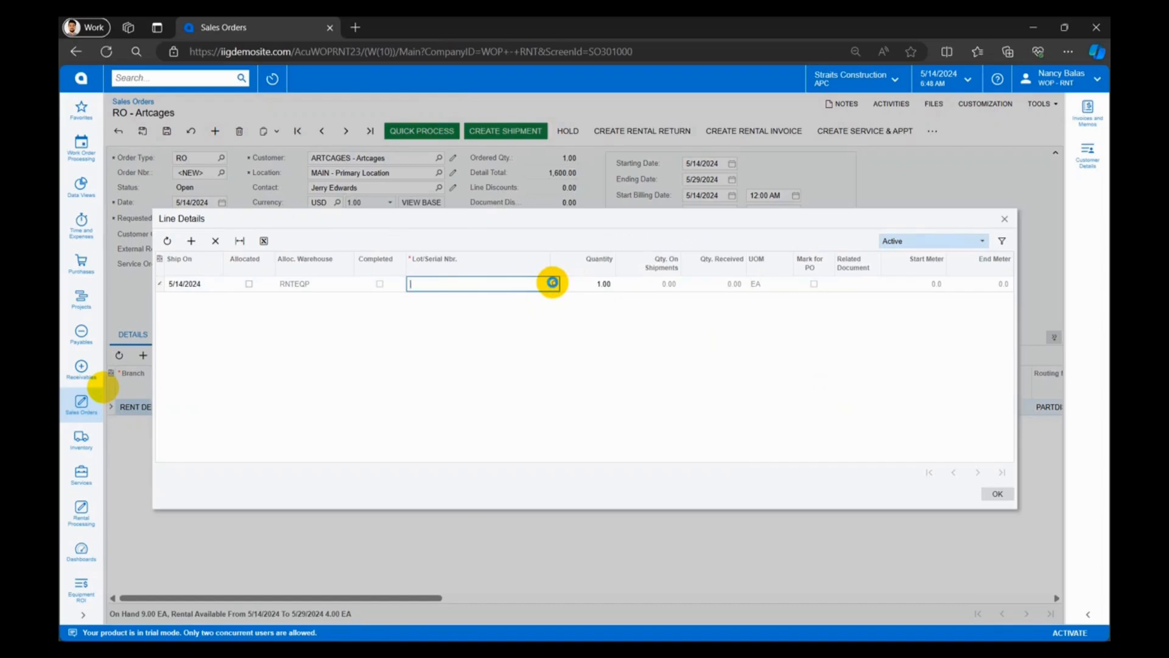
{"action": "left_click", "coordinate": [552, 282]}
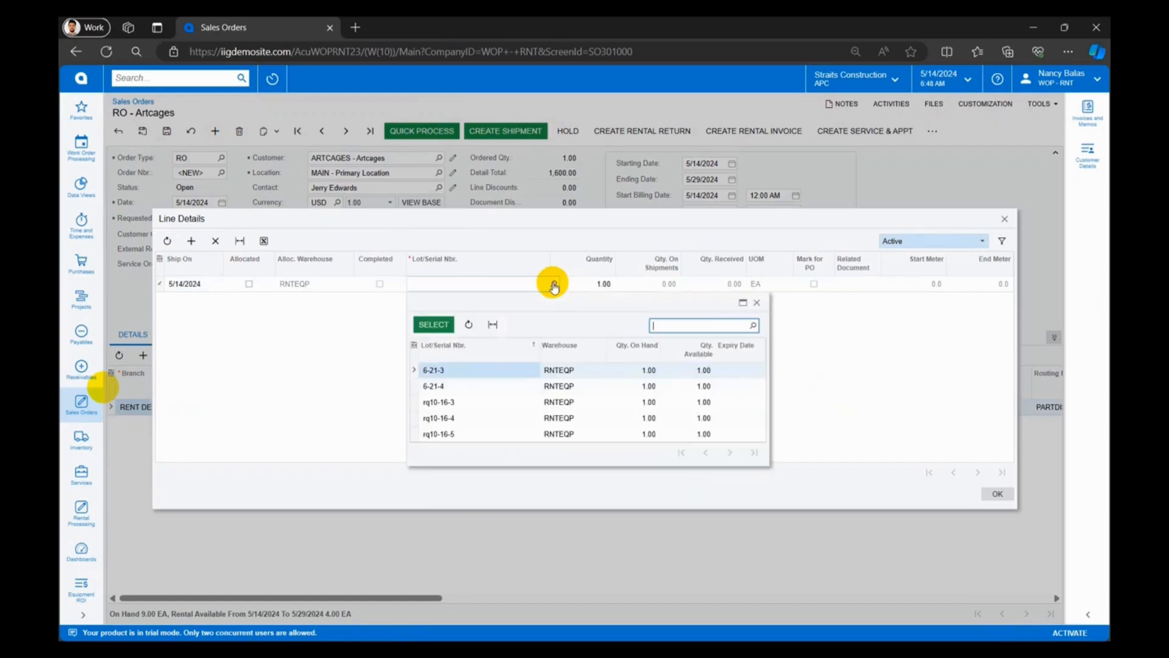
{"action": "double_click", "coordinate": [456, 372]}
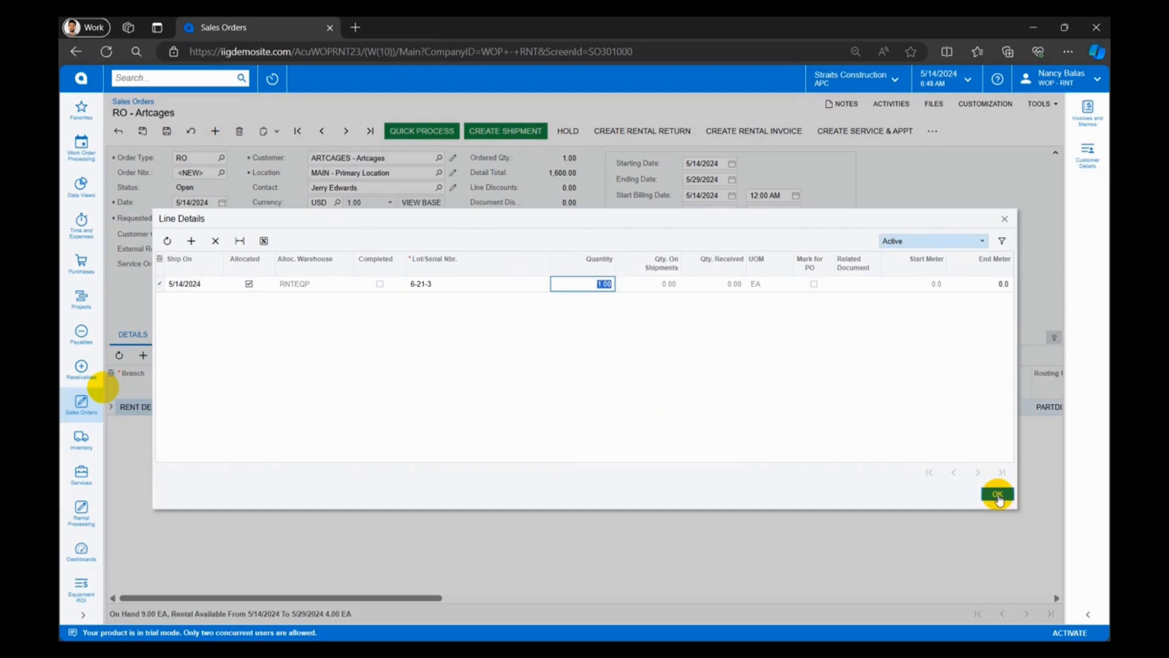
{"action": "left_click", "coordinate": [999, 496]}
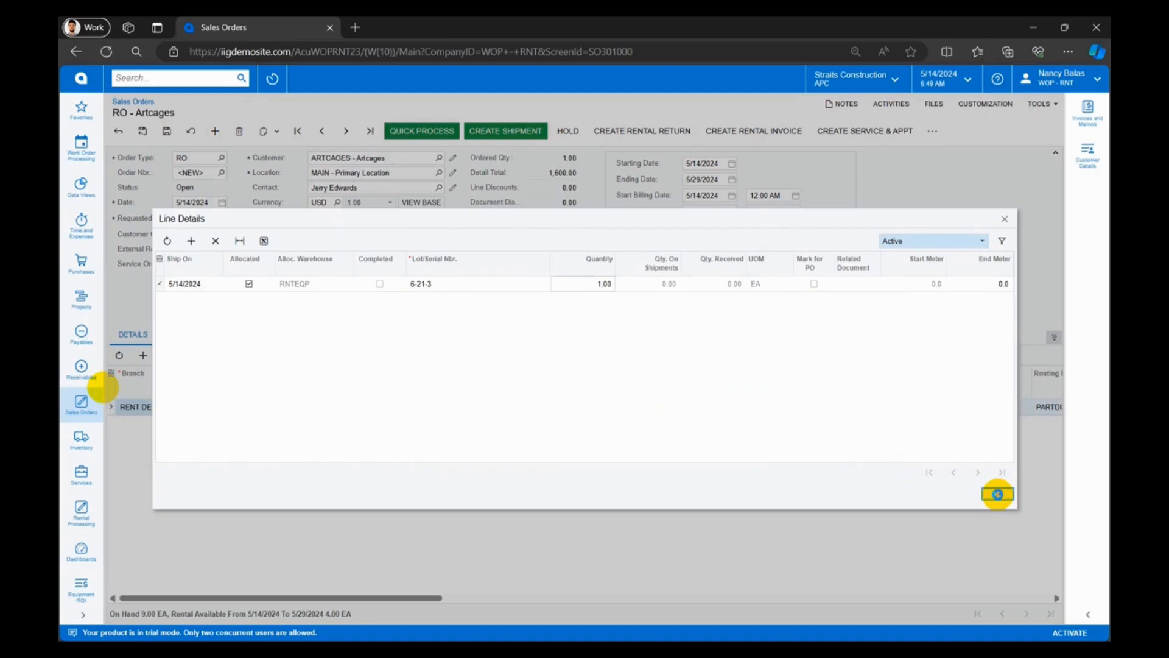
{"action": "left_click", "coordinate": [998, 494]}
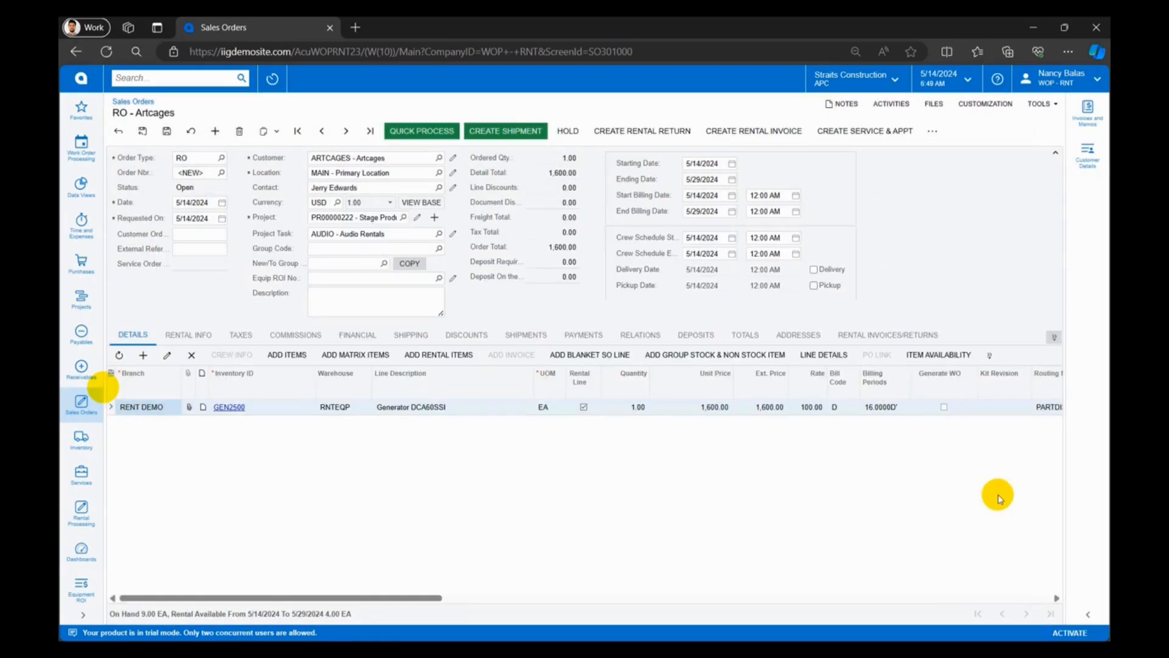
Save the rental order and create its shipment dated 5/14/2024 from the RNTEQP rental warehouse
{"action": "left_click", "coordinate": [165, 132]}
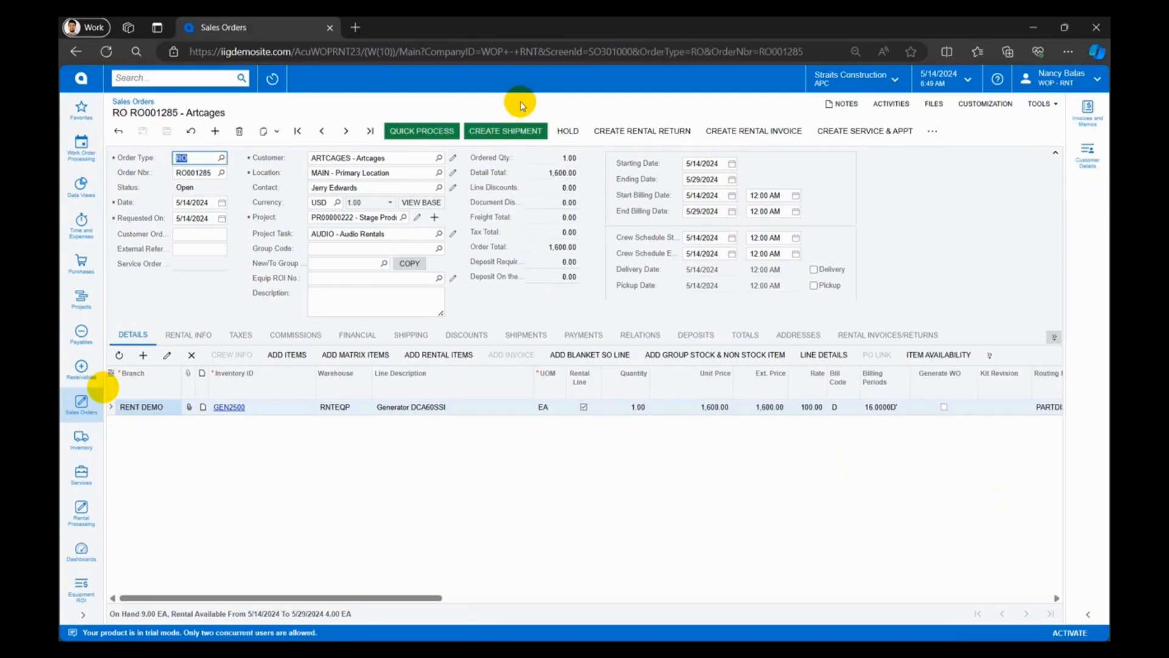
{"action": "left_click", "coordinate": [526, 138]}
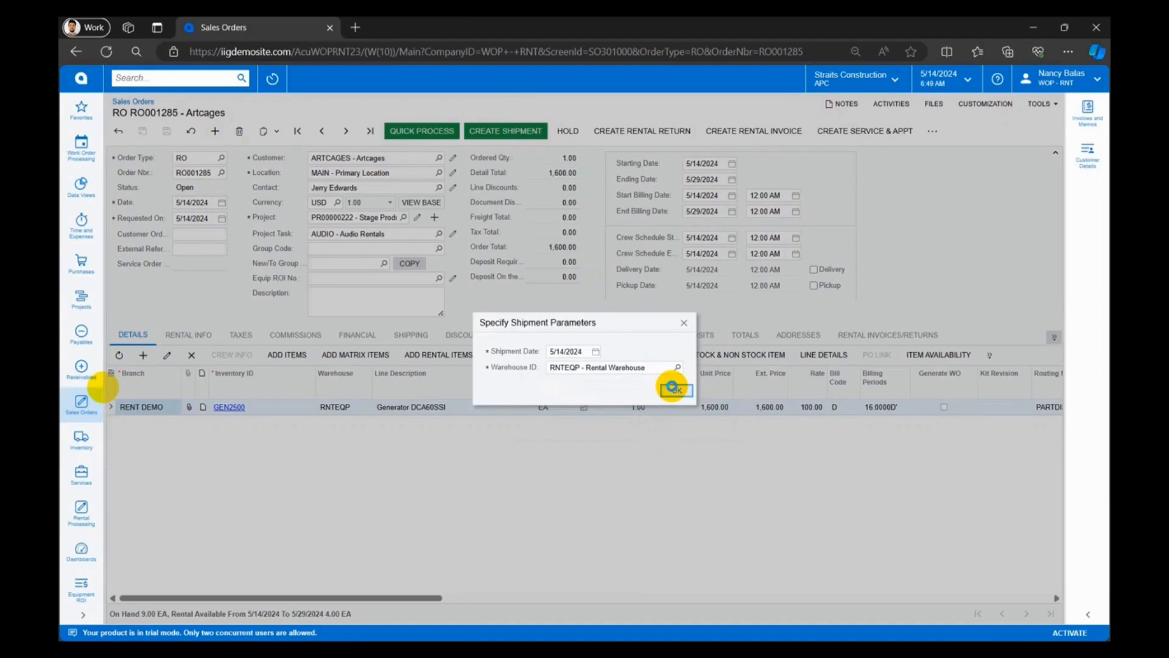
{"action": "left_click", "coordinate": [674, 389]}
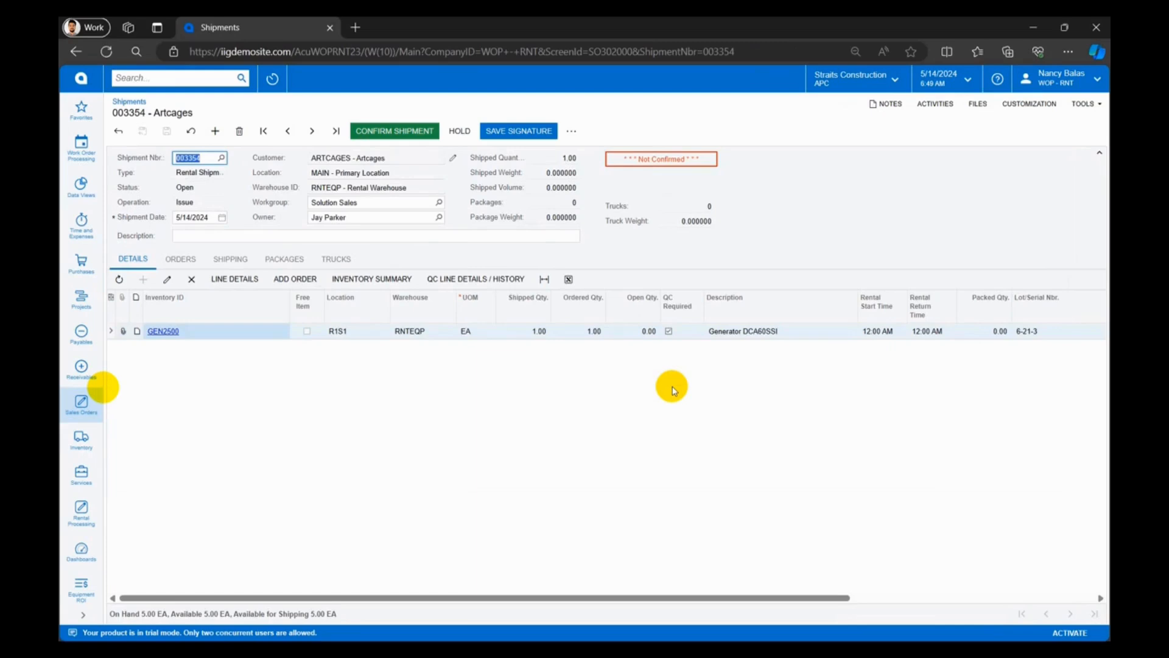
Set the start meter of the shipment's GEN2500 line to 1500 in its line details
{"action": "left_click", "coordinate": [249, 282]}
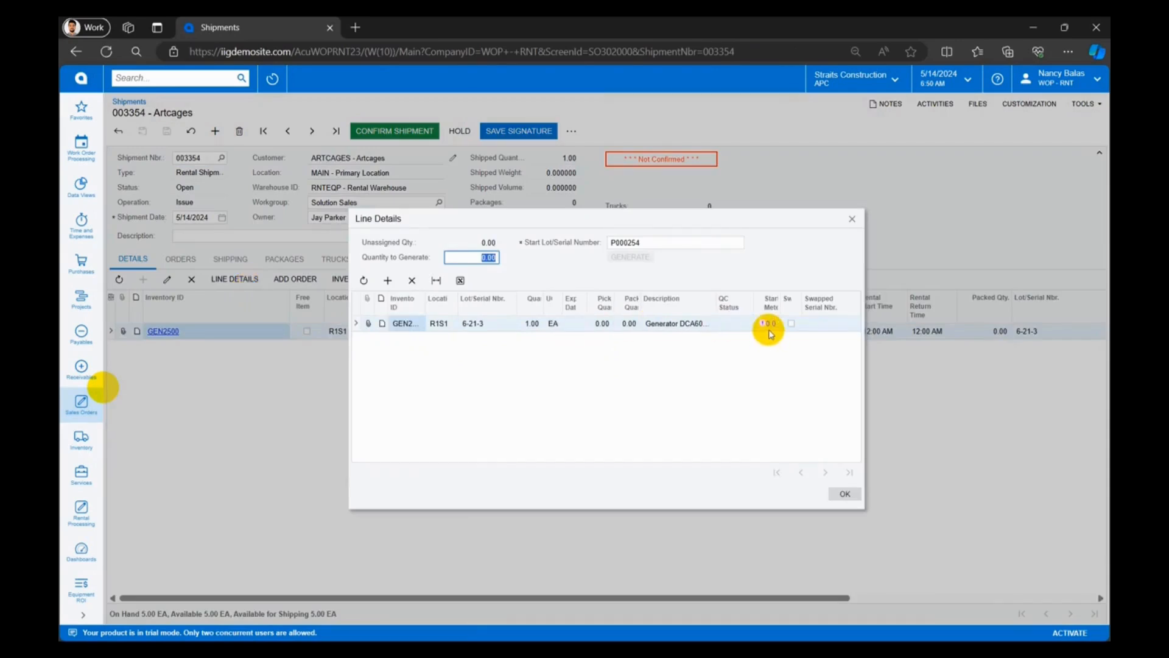
{"action": "left_click", "coordinate": [769, 329]}
{"action": "type", "text": "1"}
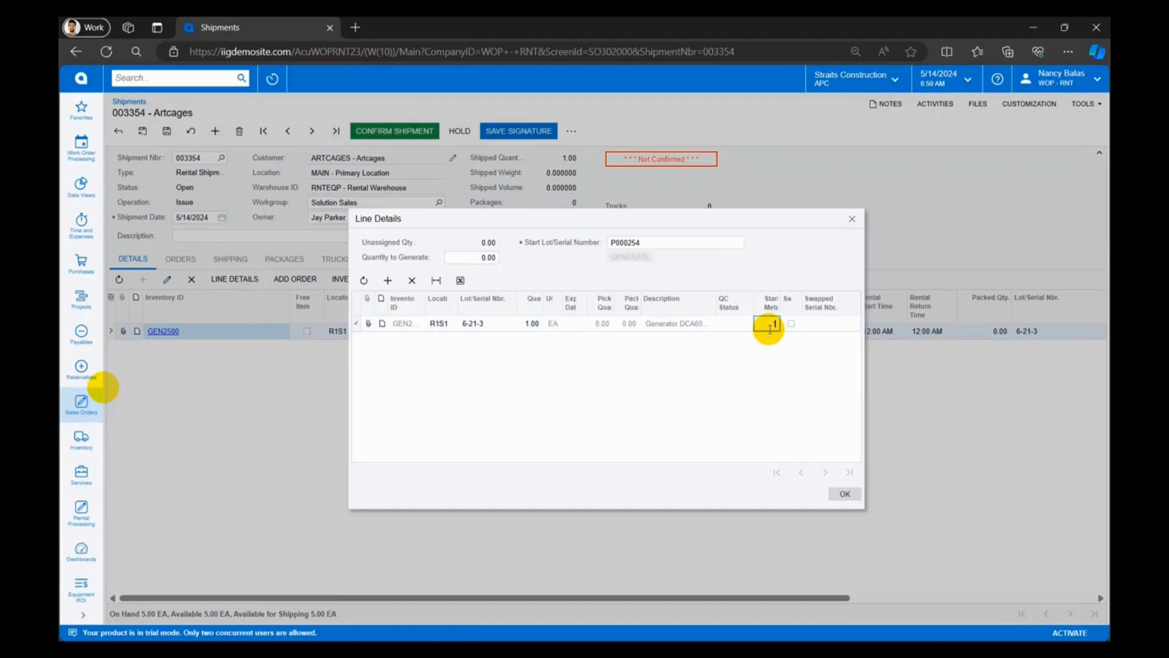
{"action": "type", "text": "500"}
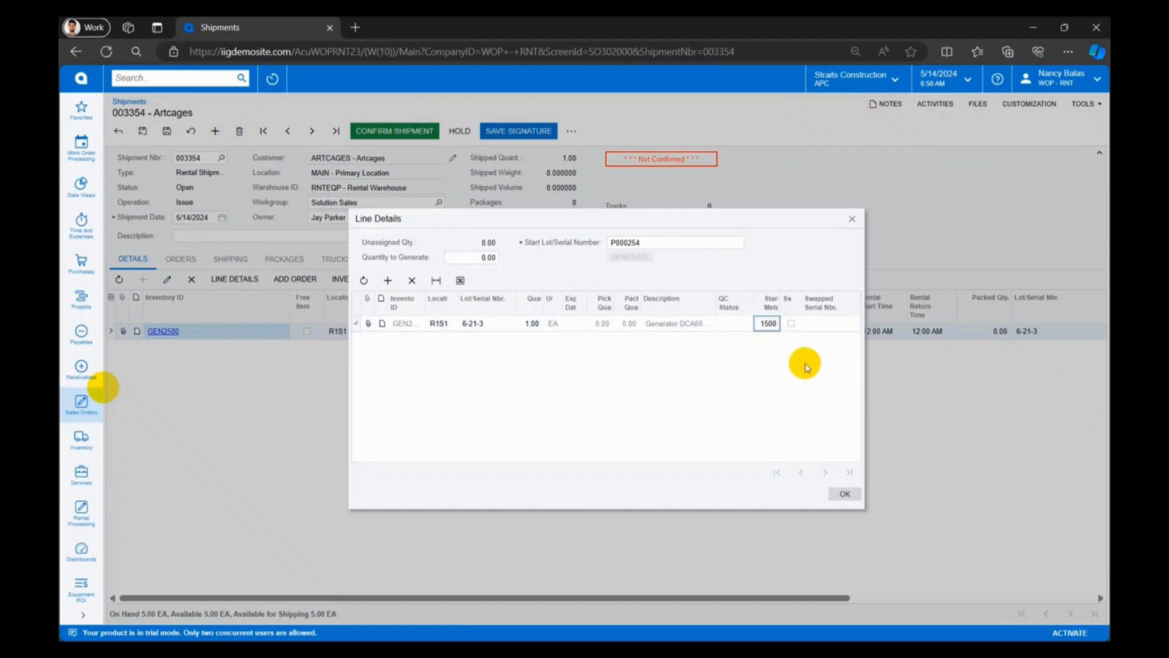
{"action": "left_click", "coordinate": [840, 494]}
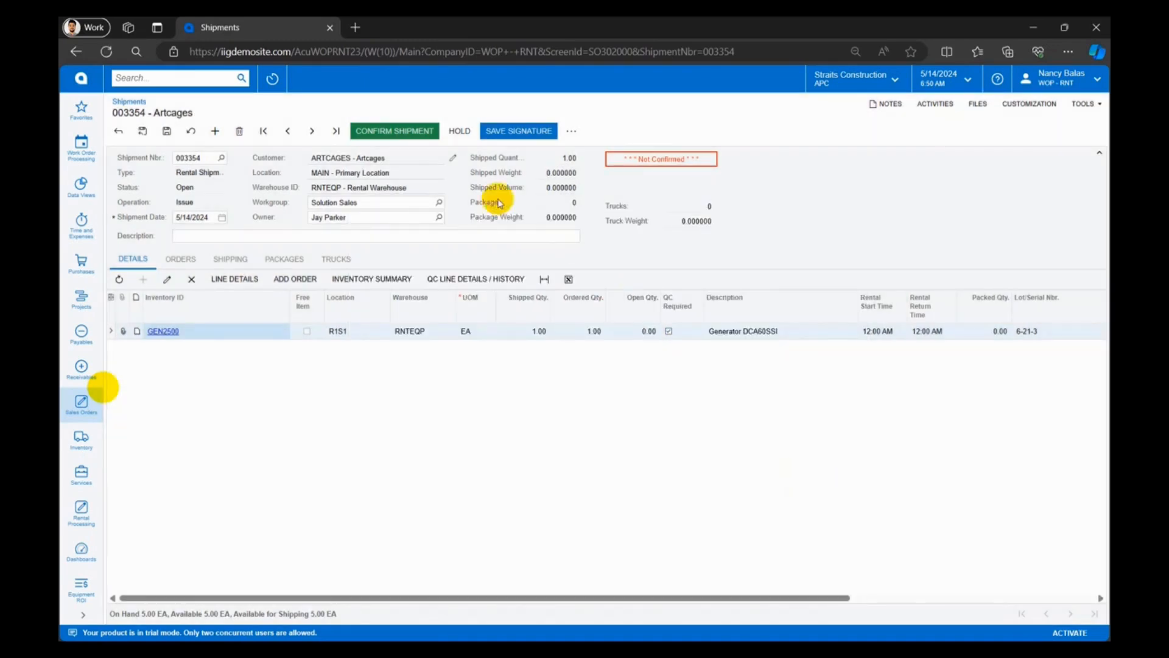
Send the shipment to QC inspection and open its QC code tracking records
{"action": "left_click", "coordinate": [572, 133]}
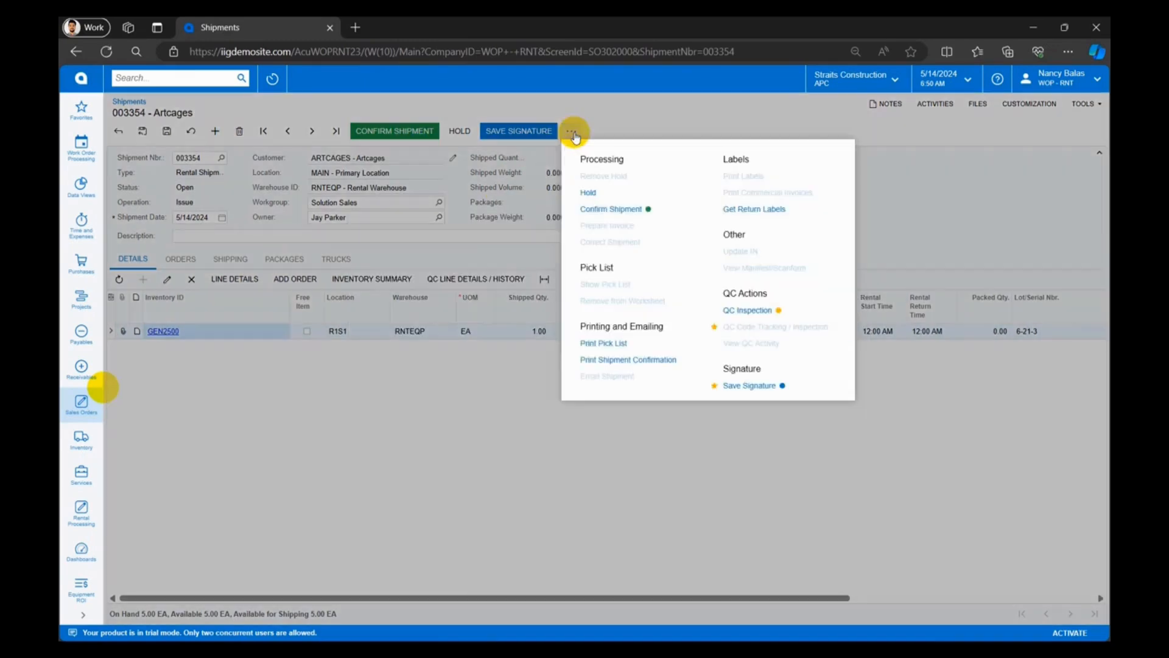
{"action": "left_click", "coordinate": [754, 312]}
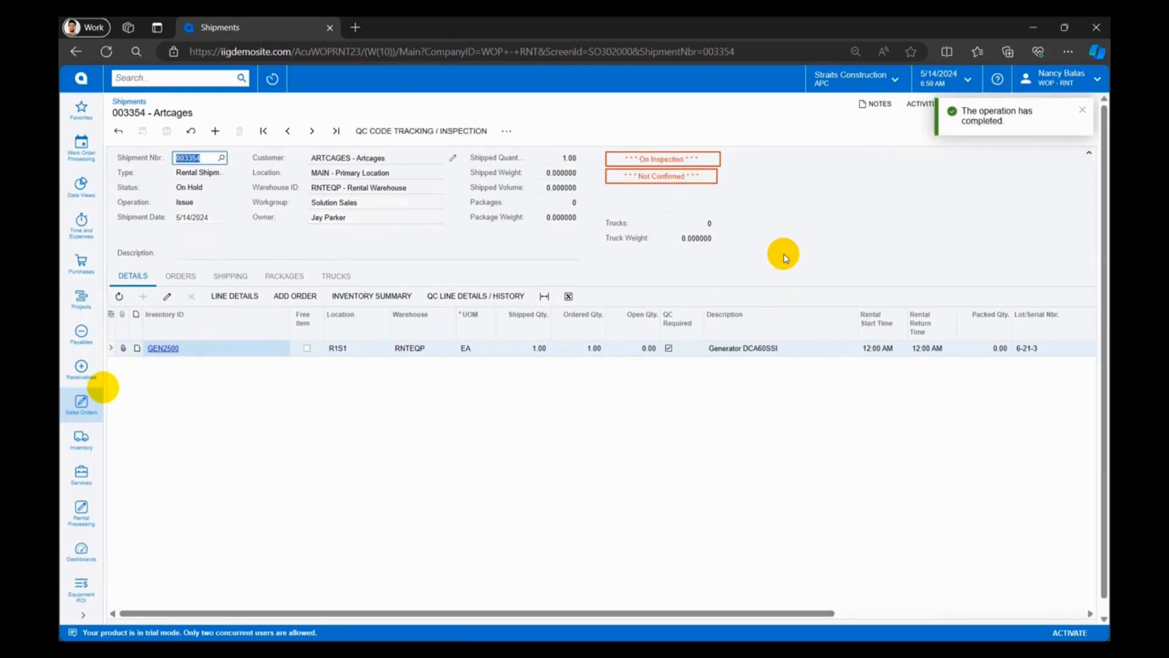
{"action": "left_click", "coordinate": [434, 137]}
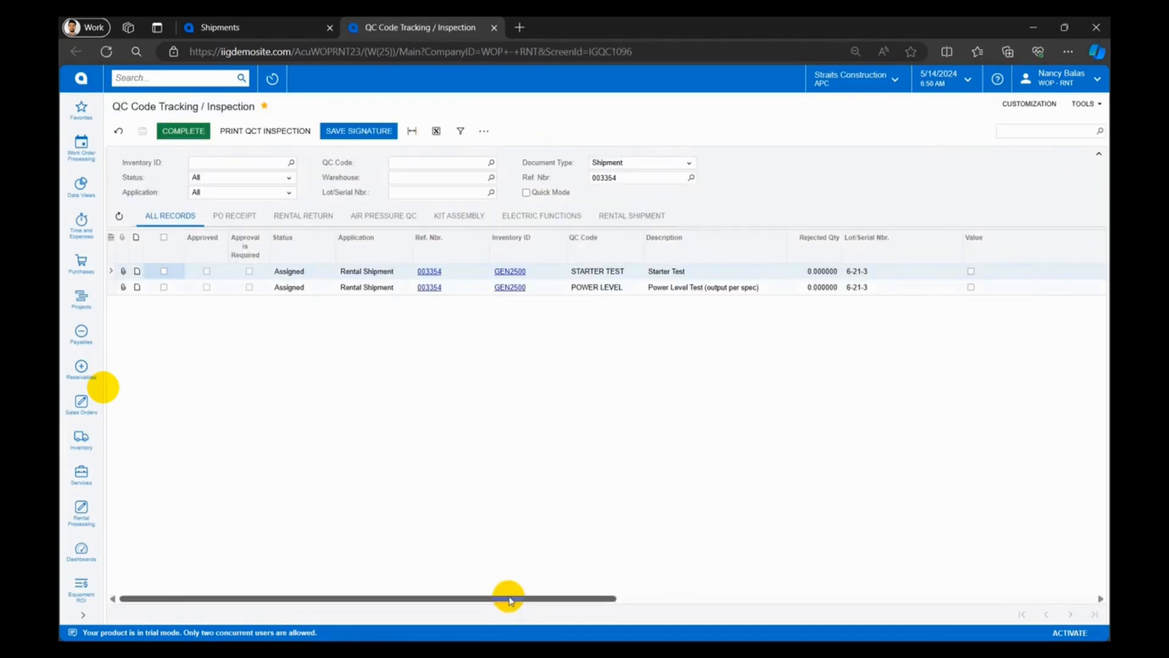
Mark the result value as passed for the GEN2500 starter test and power level test
{"action": "left_click_drag", "start_coordinate": [509, 598], "coordinate": [574, 599]}
{"action": "left_click", "coordinate": [841, 272]}
{"action": "left_click", "coordinate": [841, 286]}
{"action": "left_click_drag", "start_coordinate": [671, 599], "coordinate": [580, 598]}
Select both QC tests, set their status to Completed, and complete the inspection
{"action": "left_click", "coordinate": [164, 271]}
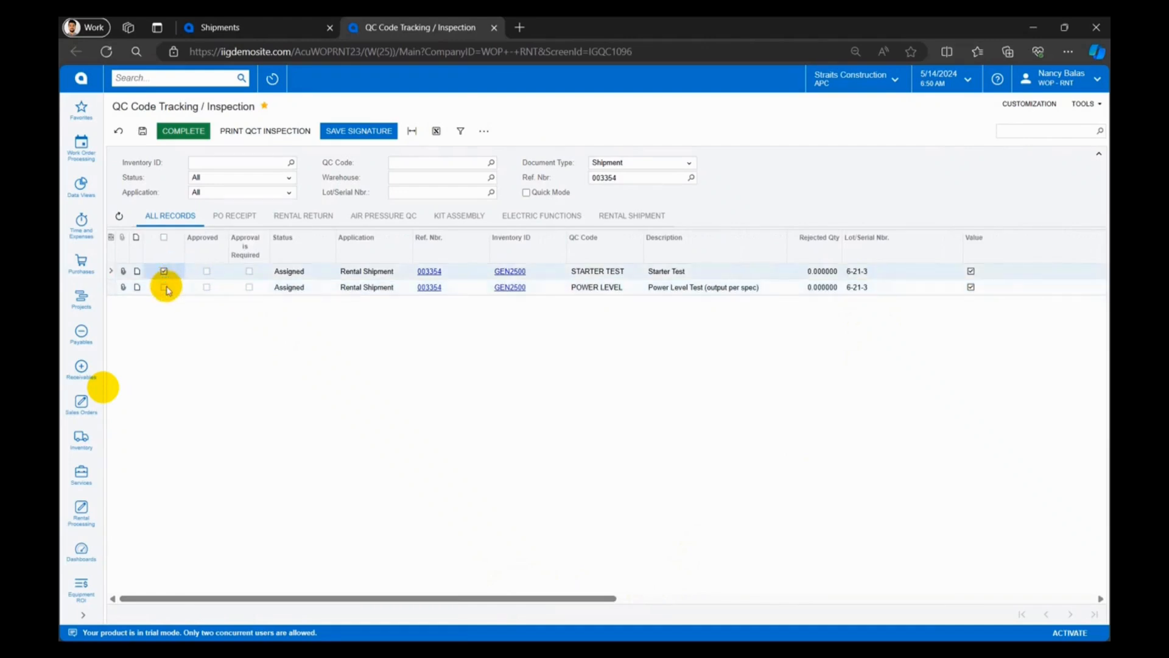
{"action": "left_click", "coordinate": [165, 288]}
{"action": "left_click", "coordinate": [310, 271]}
{"action": "left_click", "coordinate": [326, 274]}
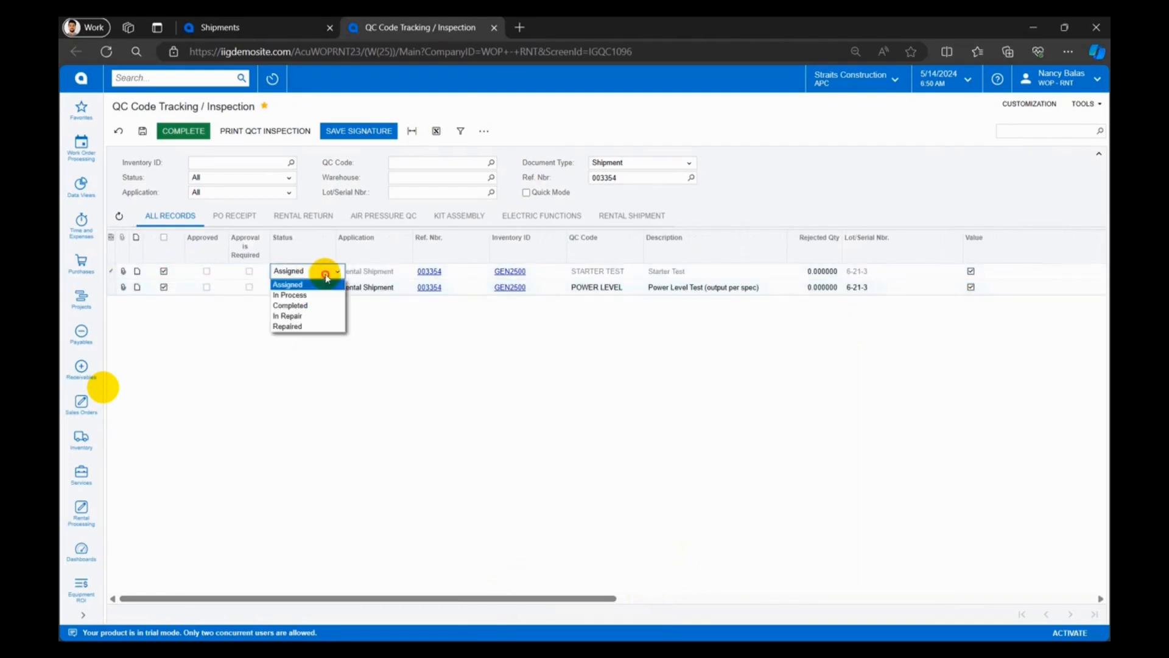
{"action": "left_click", "coordinate": [317, 306]}
{"action": "left_click", "coordinate": [317, 290]}
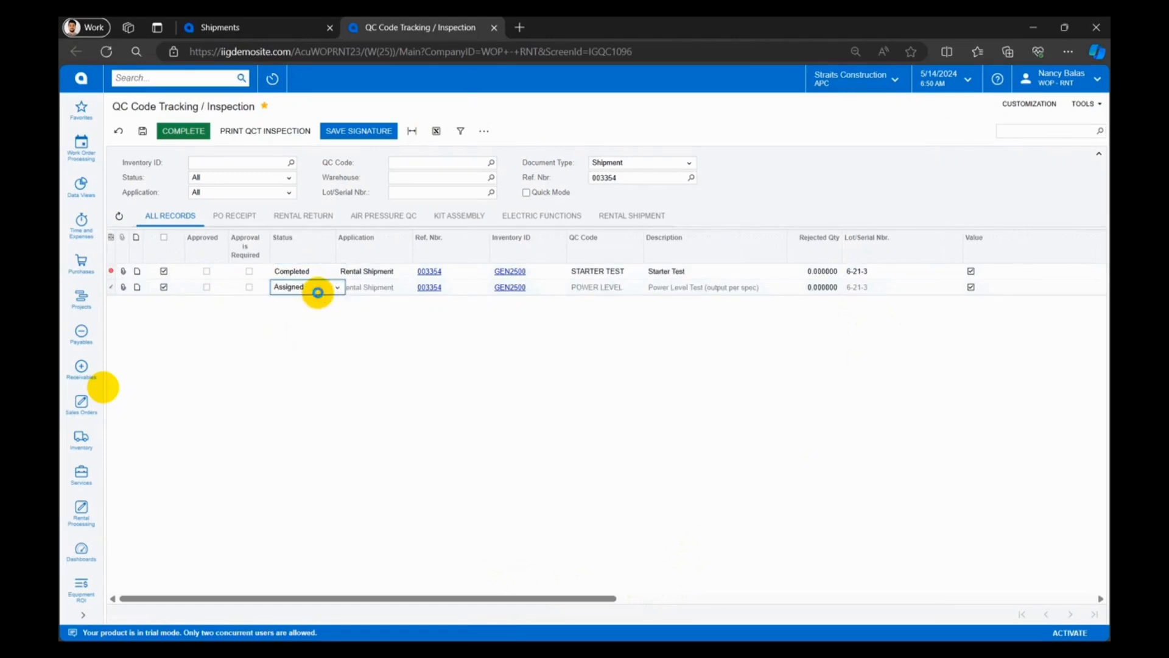
{"action": "left_click", "coordinate": [329, 289]}
{"action": "left_click", "coordinate": [320, 321]}
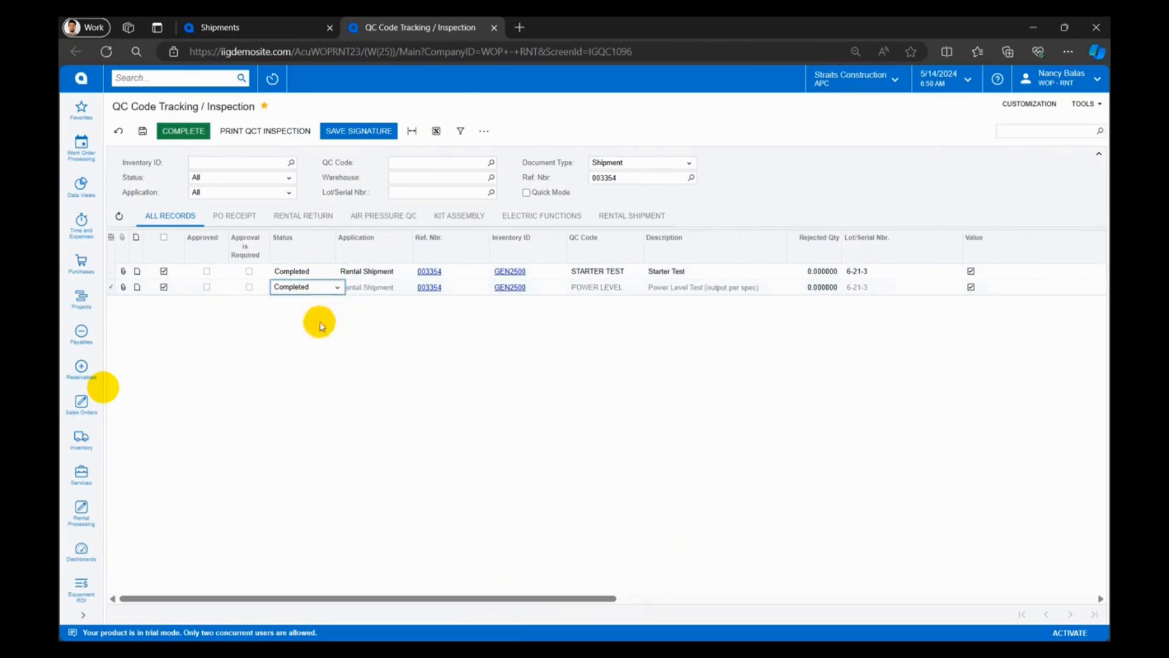
{"action": "left_click", "coordinate": [185, 131]}
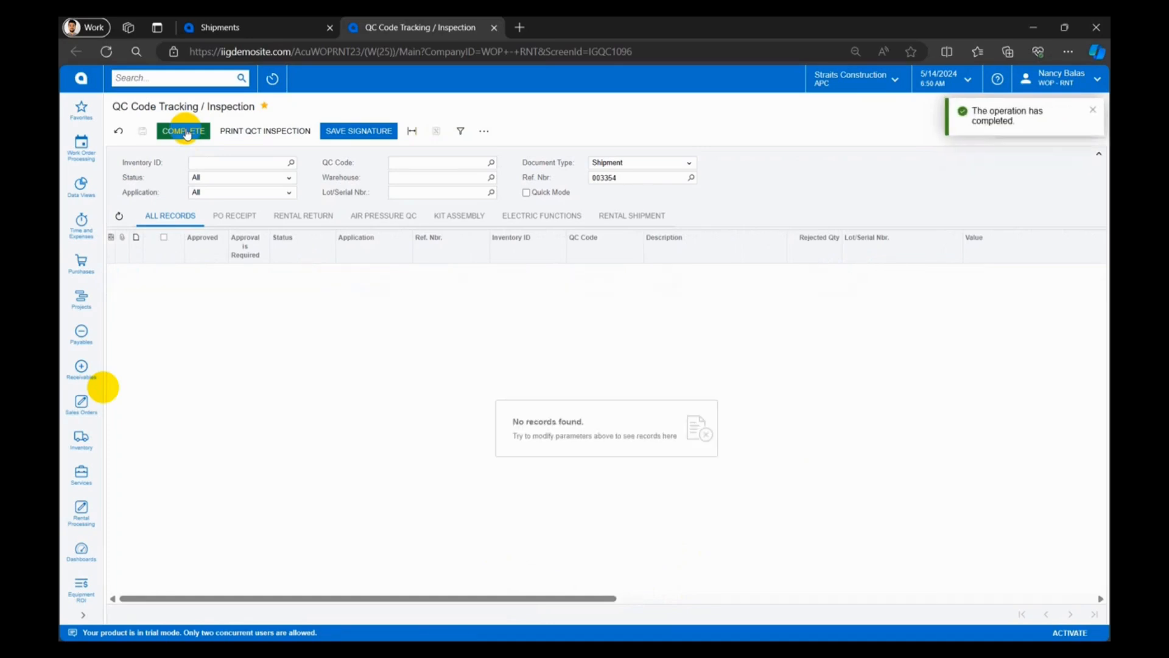
Return to the refreshed shipment, remove its hold, and confirm it
{"action": "left_click", "coordinate": [495, 29]}
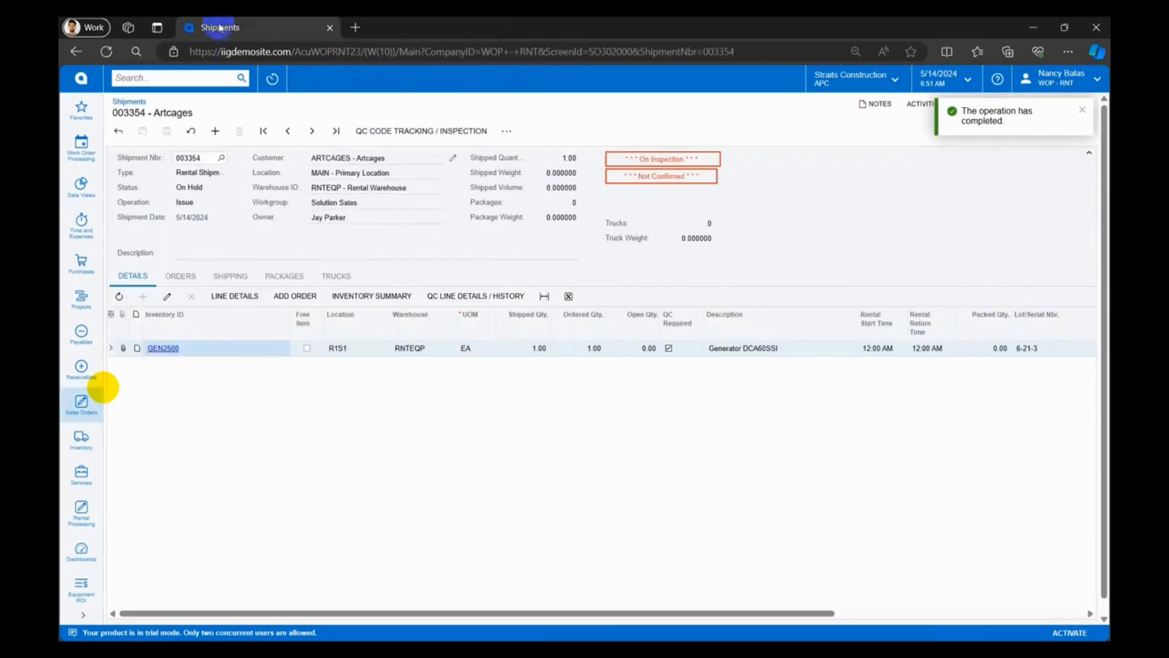
{"action": "left_click", "coordinate": [106, 52]}
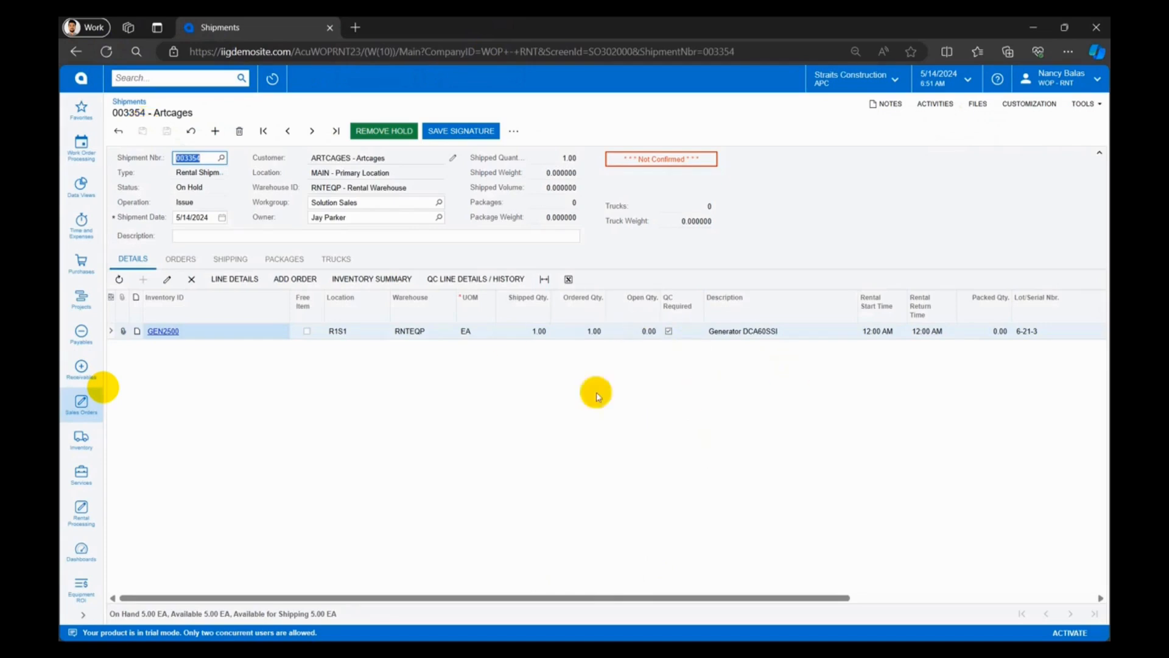
{"action": "left_click", "coordinate": [380, 134]}
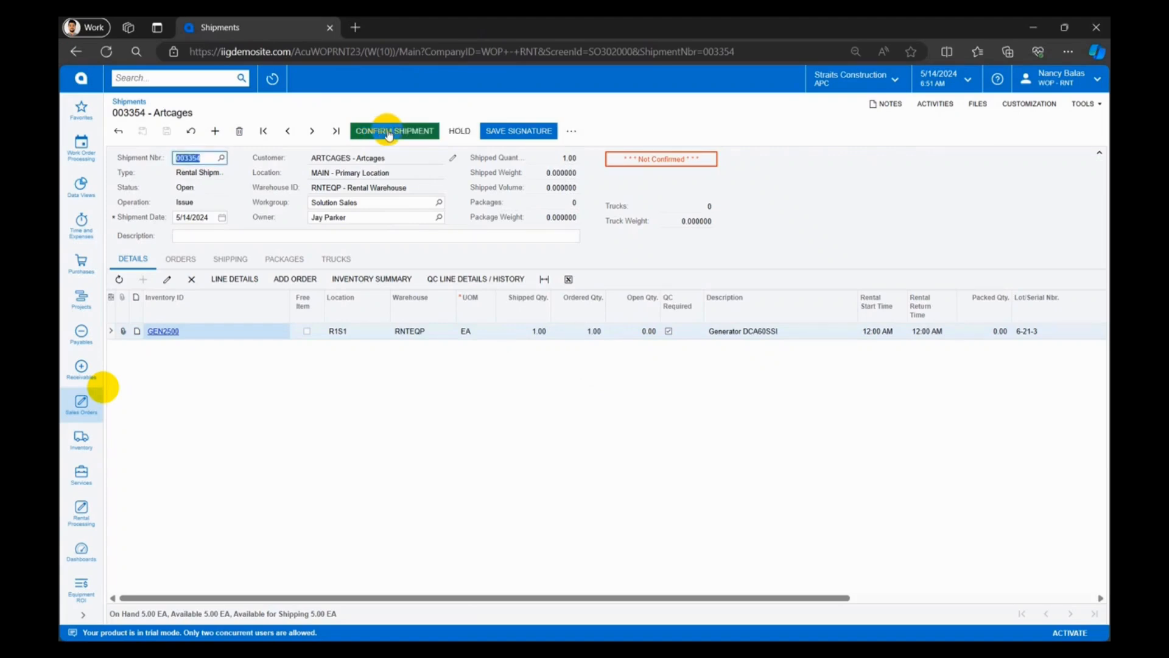
{"action": "left_click", "coordinate": [388, 131]}
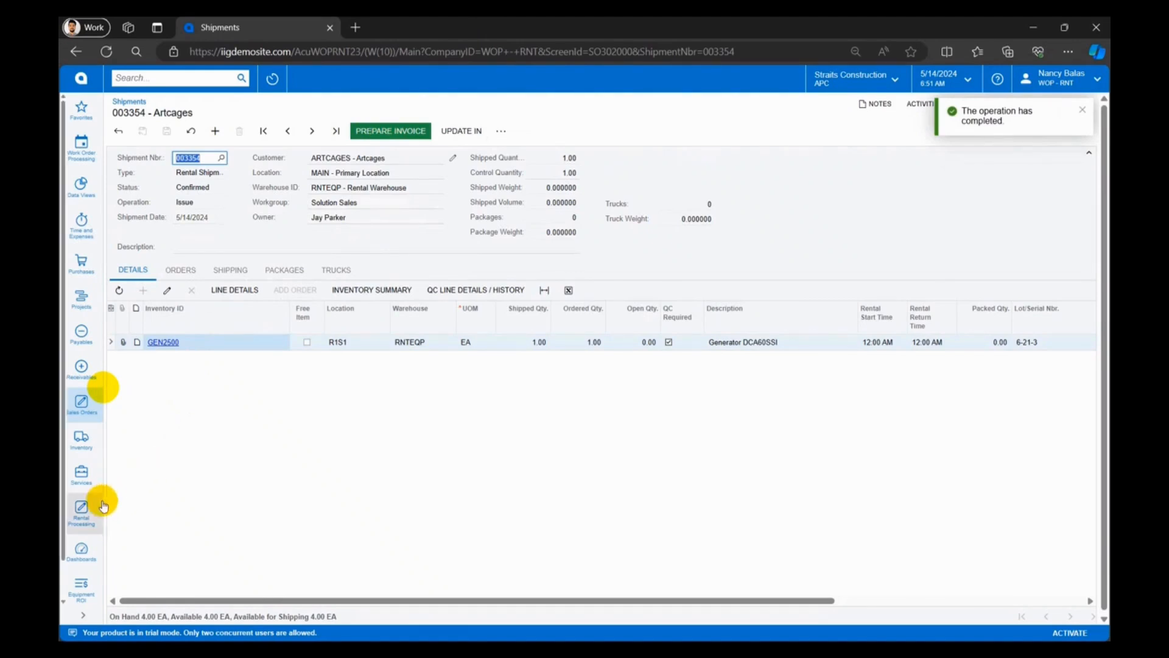
Open the newest Artcages rental order from the list of rental sales orders
{"action": "left_click", "coordinate": [86, 517]}
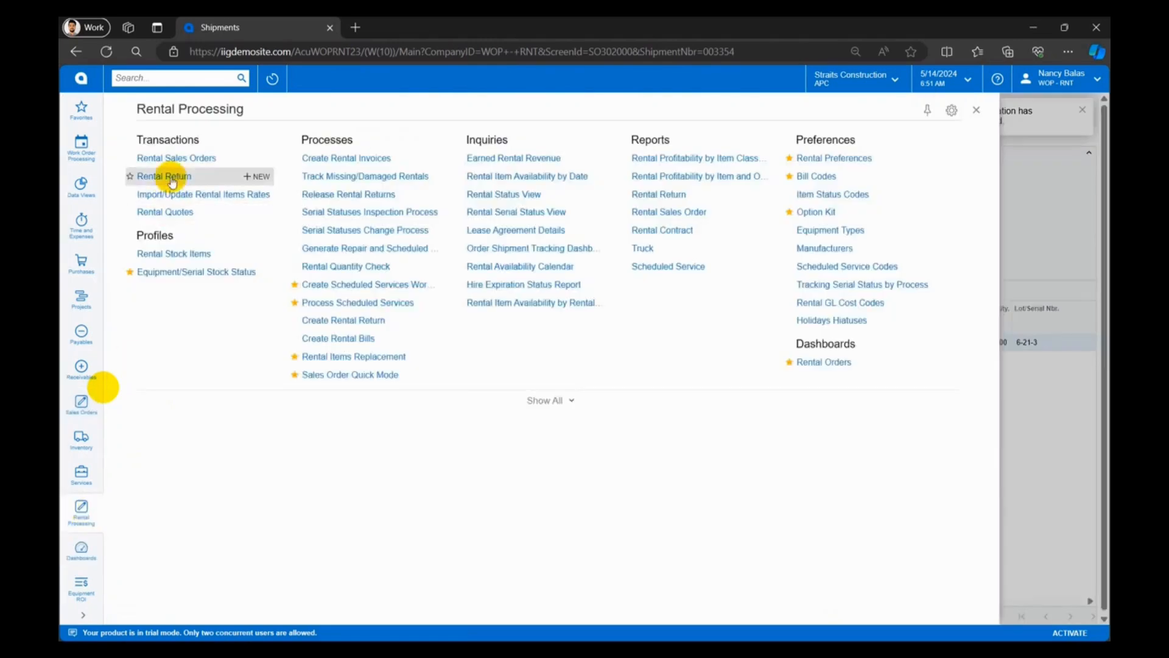
{"action": "left_click", "coordinate": [187, 161]}
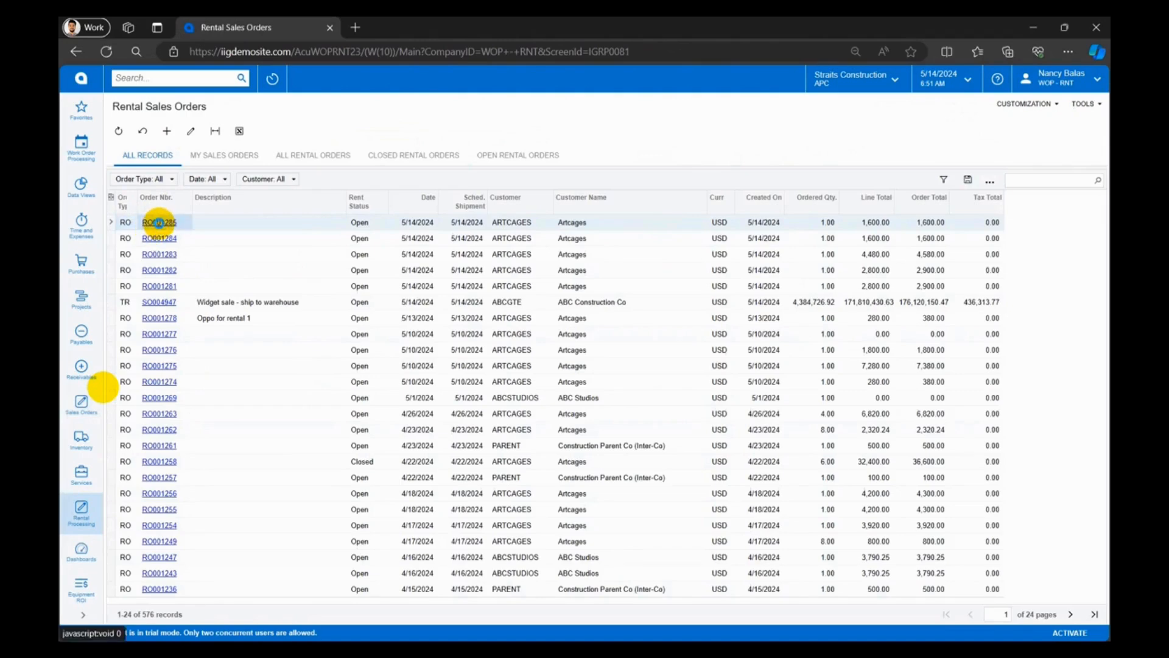
{"action": "left_click", "coordinate": [159, 222]}
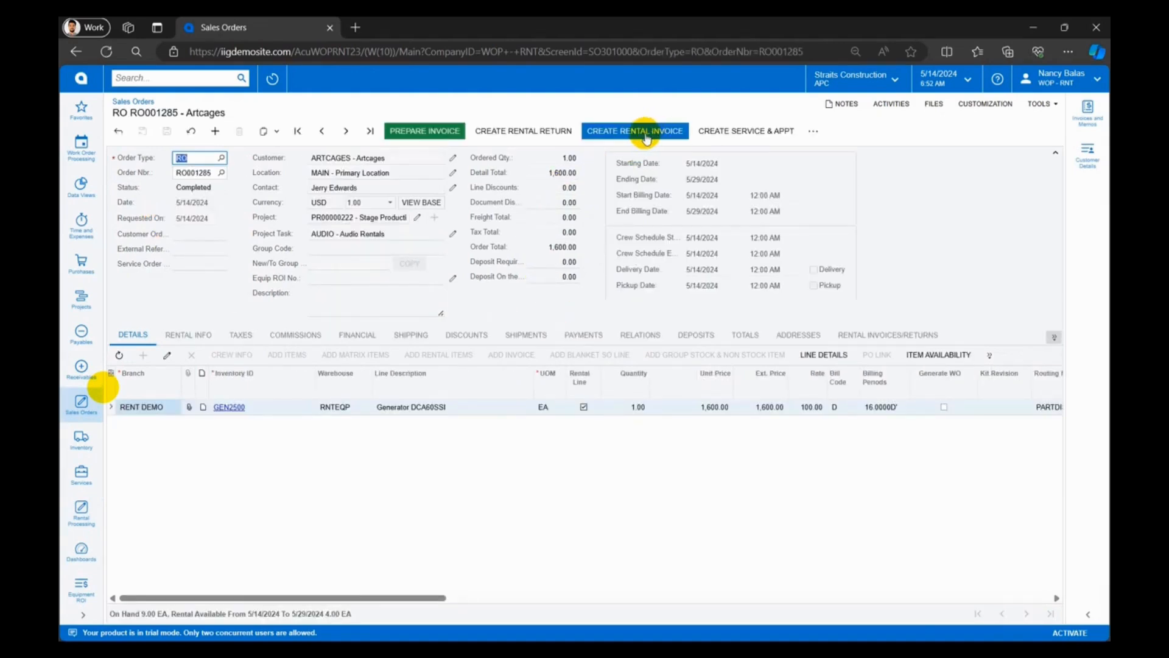
Create the rental invoice for the order's GEN2500 line dated 5/14/2024 in period 05-2024, including non-stock lines
{"action": "left_click", "coordinate": [648, 137]}
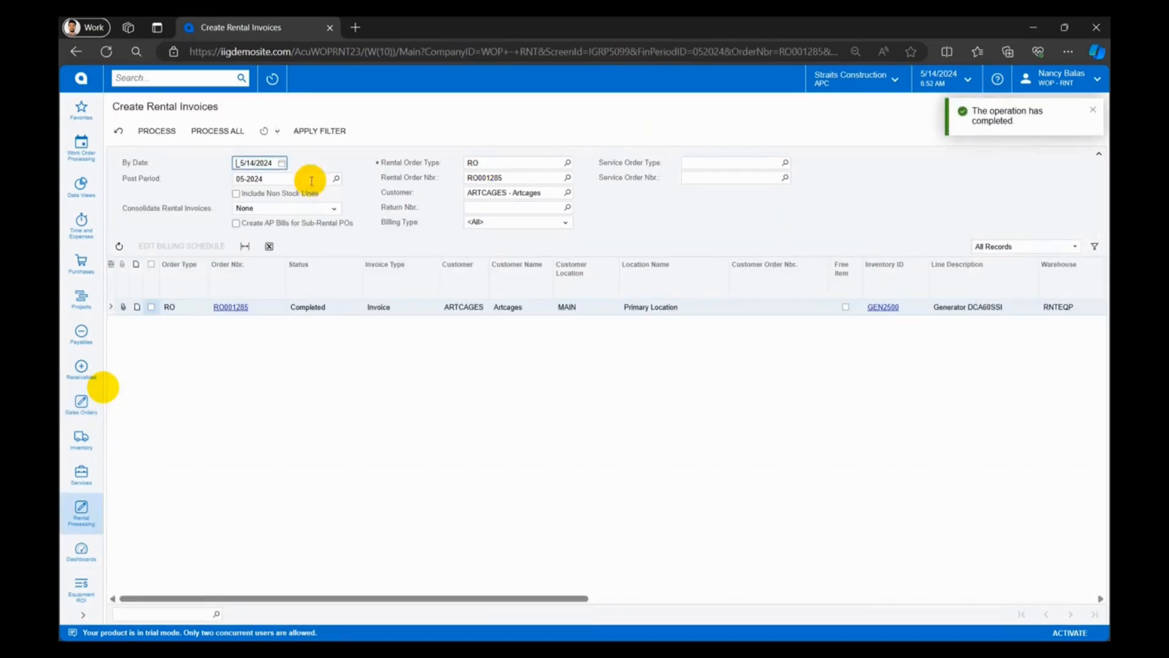
{"action": "left_click", "coordinate": [152, 307]}
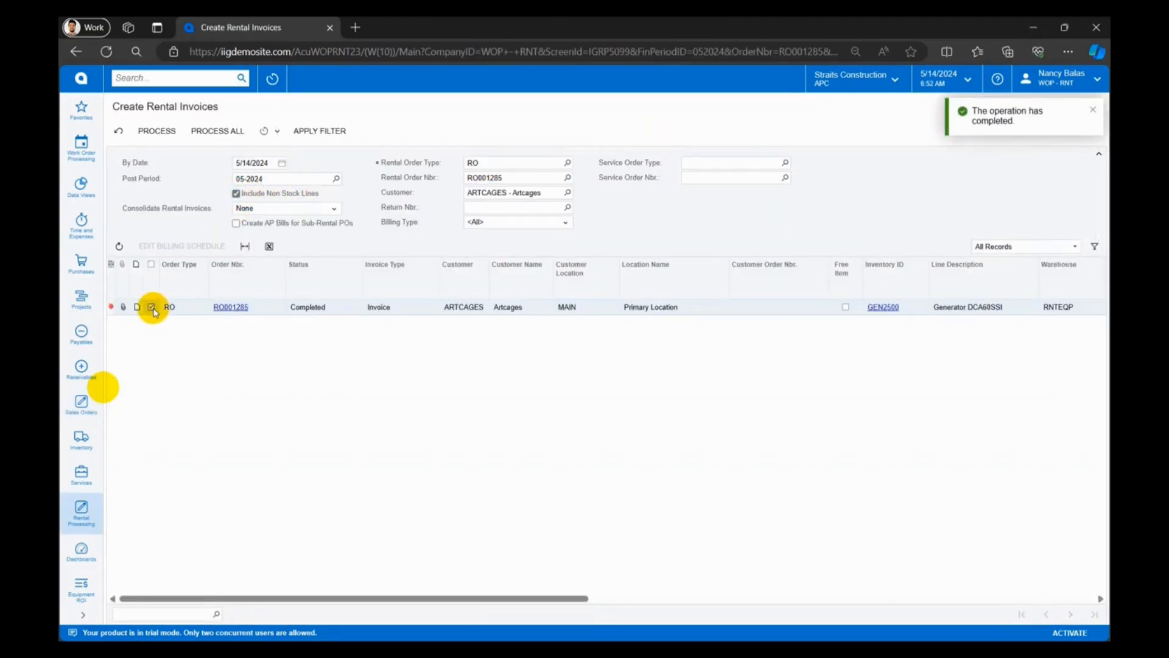
{"action": "left_click", "coordinate": [169, 132]}
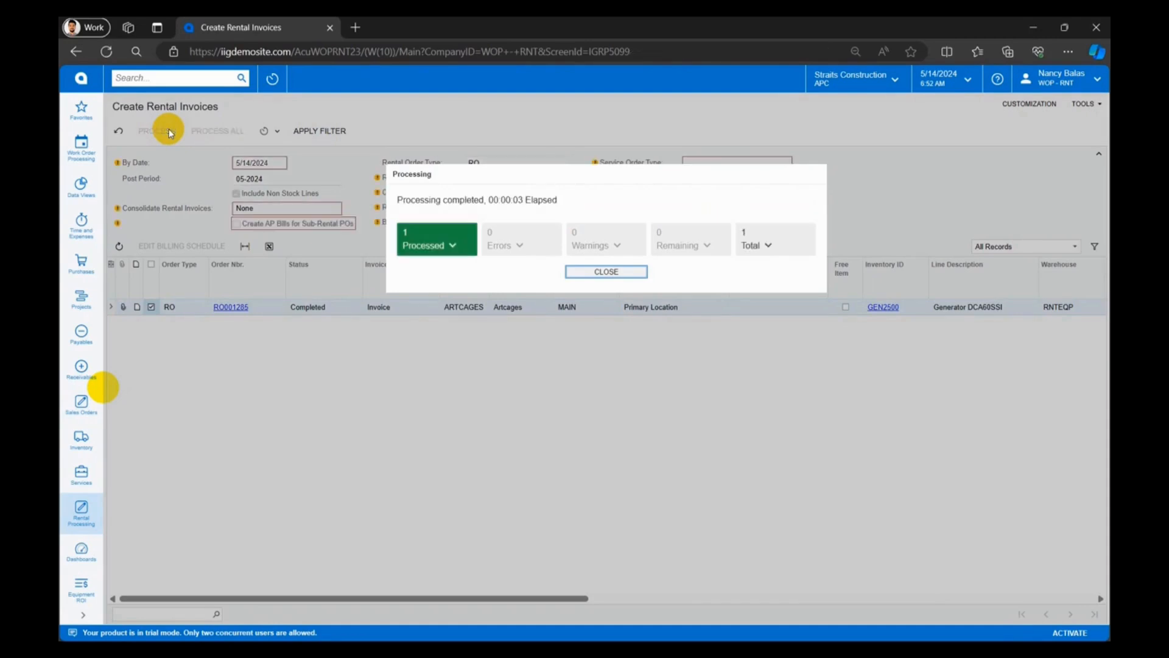
{"action": "left_click", "coordinate": [609, 275]}
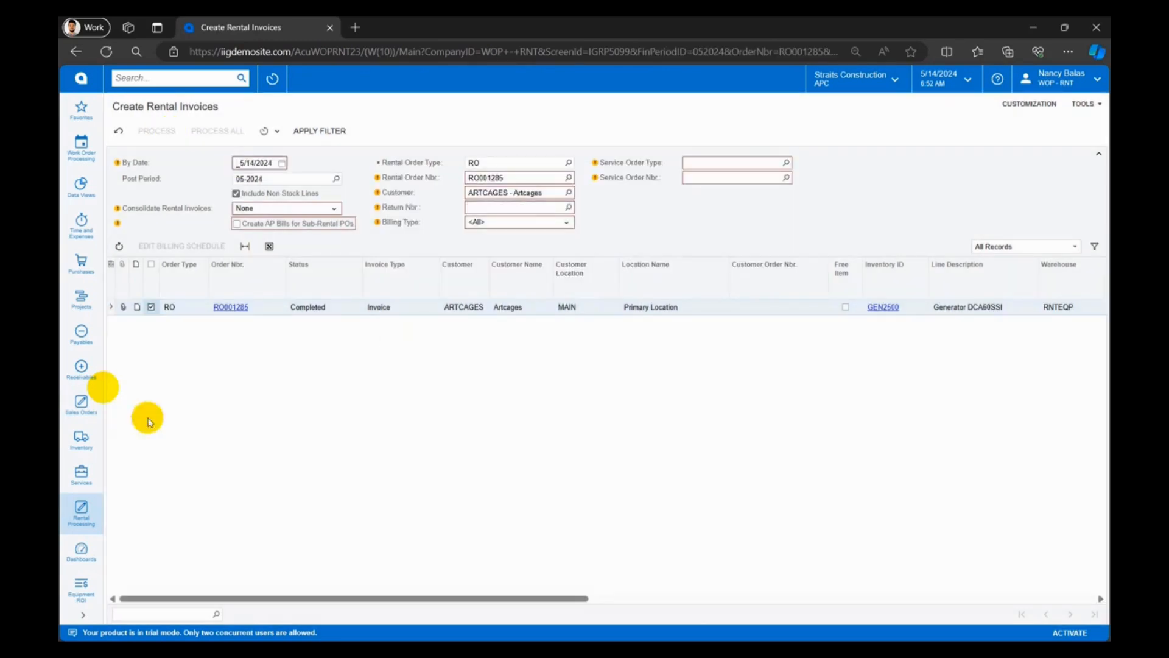
Reopen the newest Artcages rental order and check its rental invoices and returns
{"action": "left_click", "coordinate": [83, 523]}
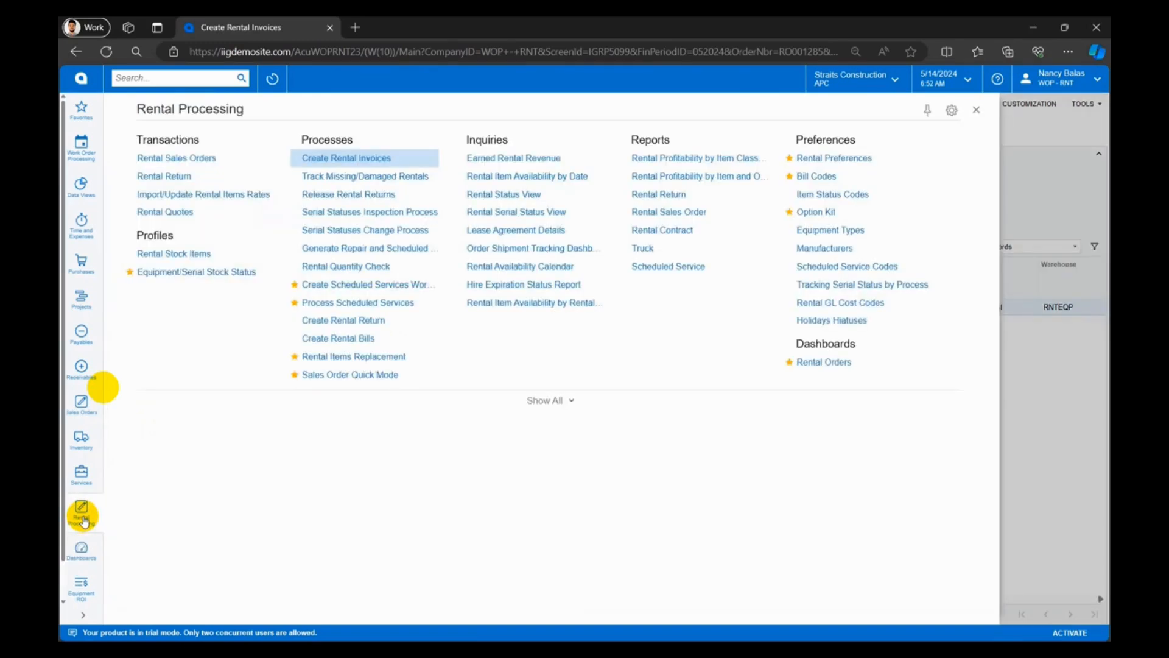
{"action": "left_click", "coordinate": [179, 159]}
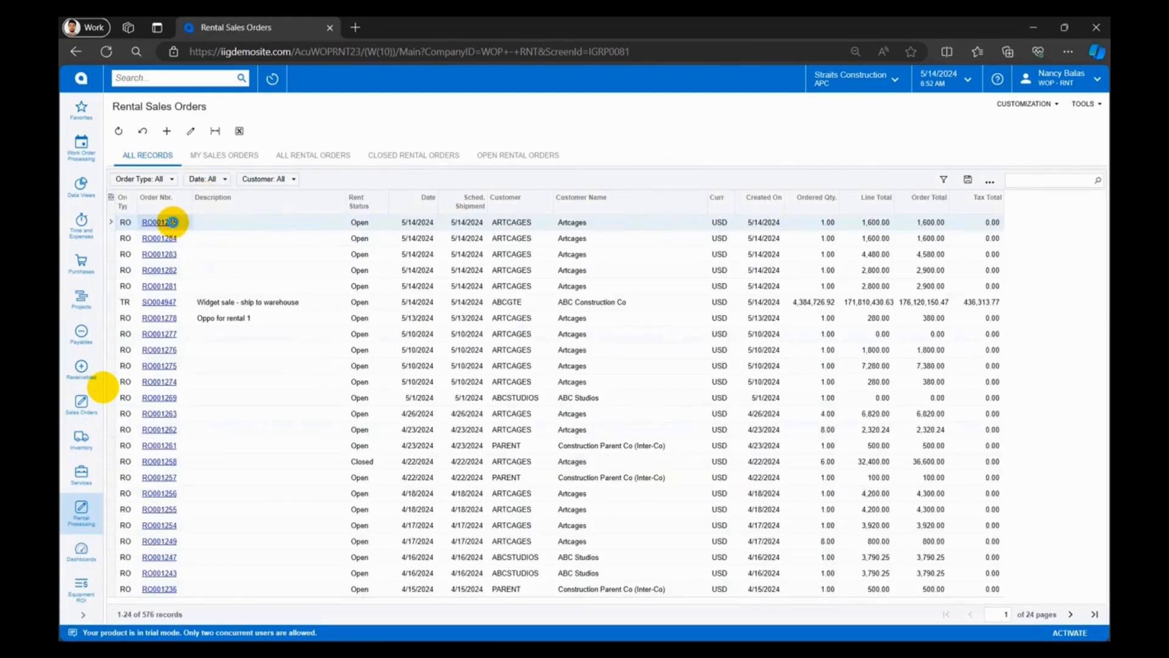
{"action": "left_click", "coordinate": [170, 222]}
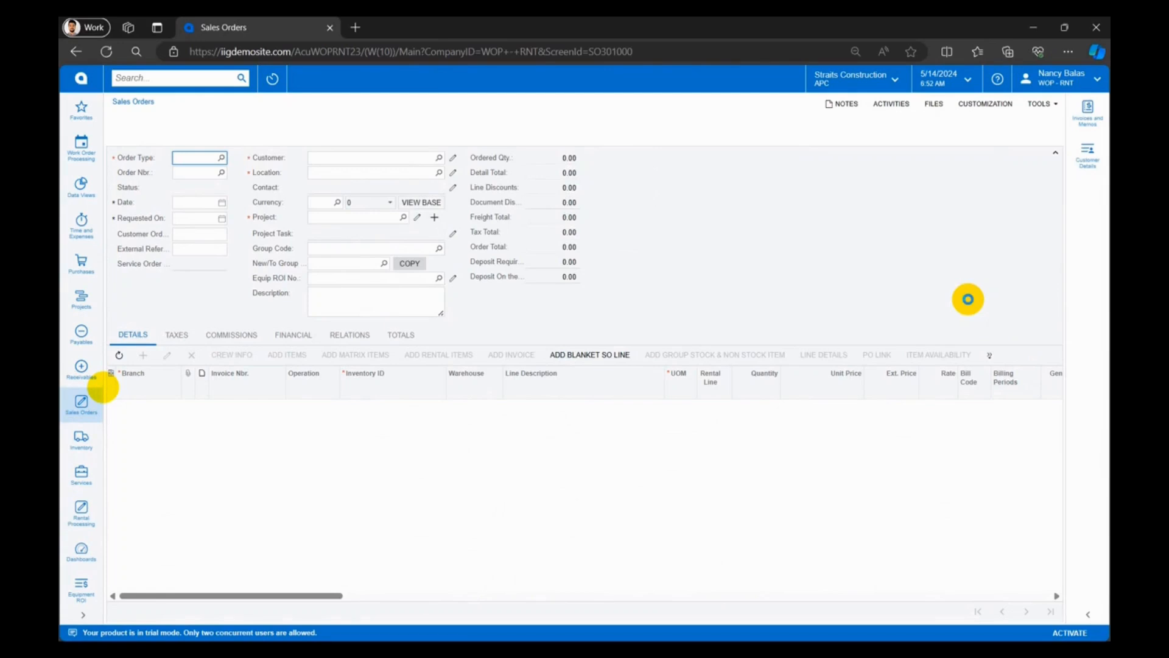
{"action": "left_click", "coordinate": [935, 336]}
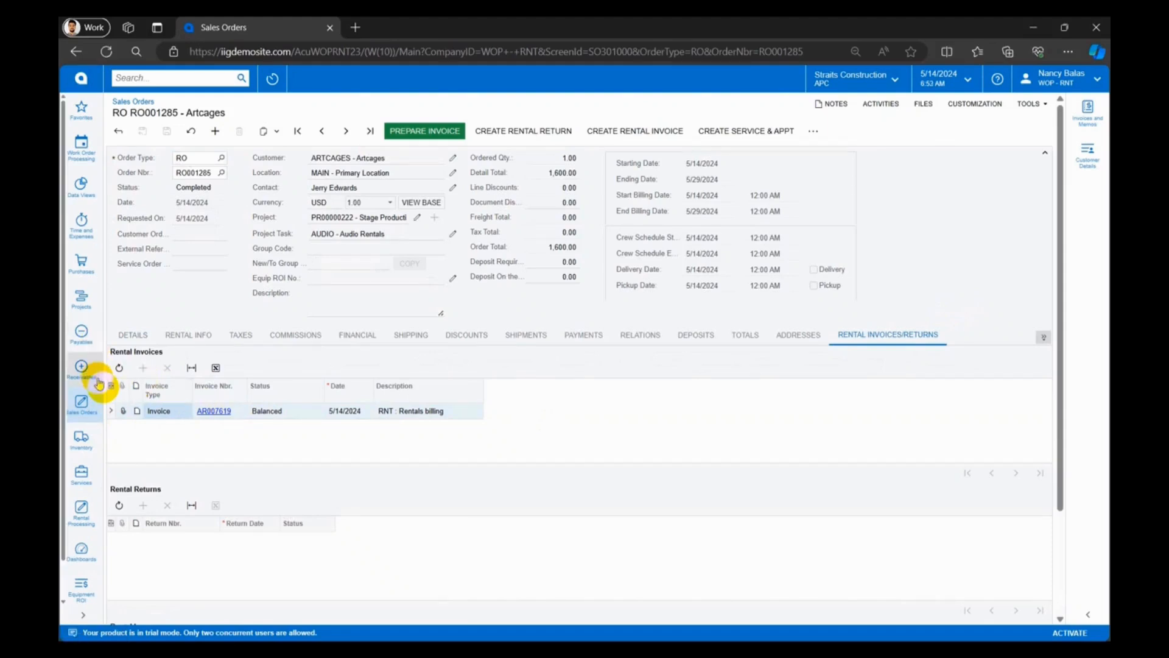
Open the newest Artcages rentals billing invoice from the sales invoices list
{"action": "left_click", "coordinate": [88, 405]}
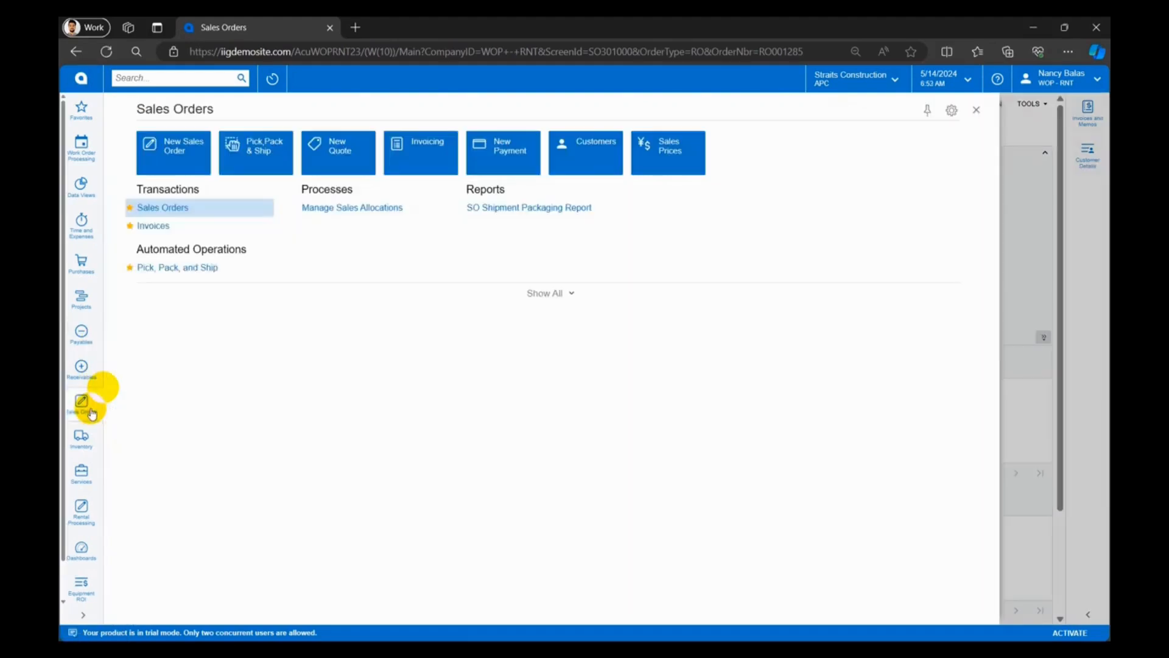
{"action": "left_click", "coordinate": [160, 229]}
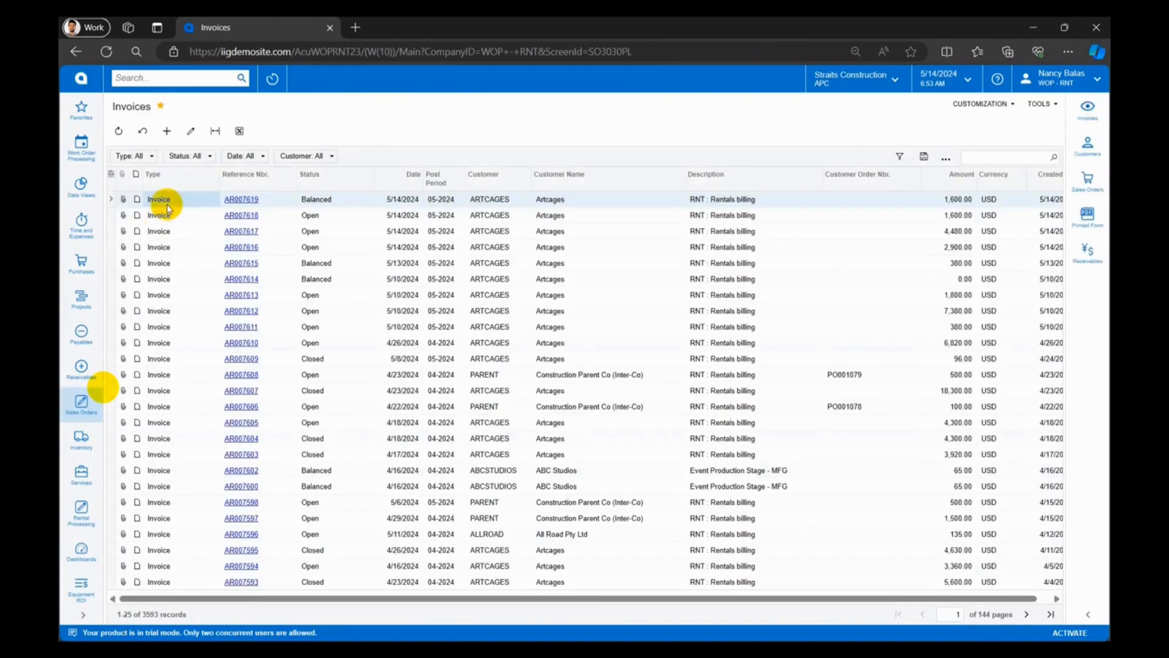
{"action": "left_click", "coordinate": [238, 200]}
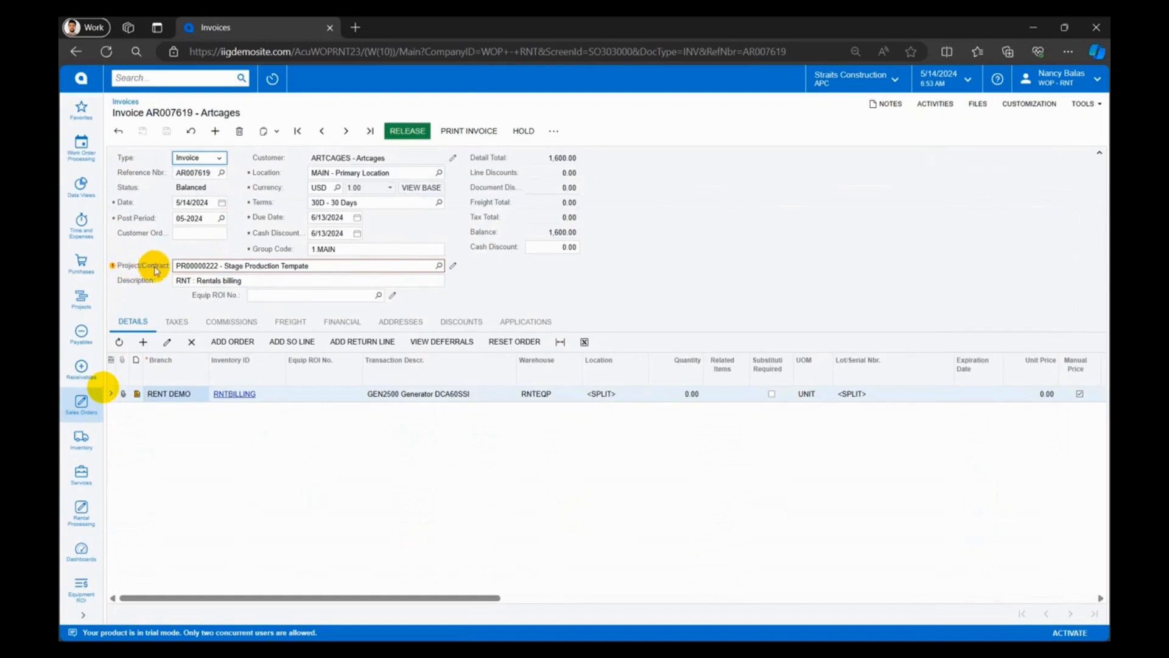
Open project PR00000222 in a separate browser tab to examine its actual income and expenses
{"action": "mouse_move", "coordinate": [210, 265]}
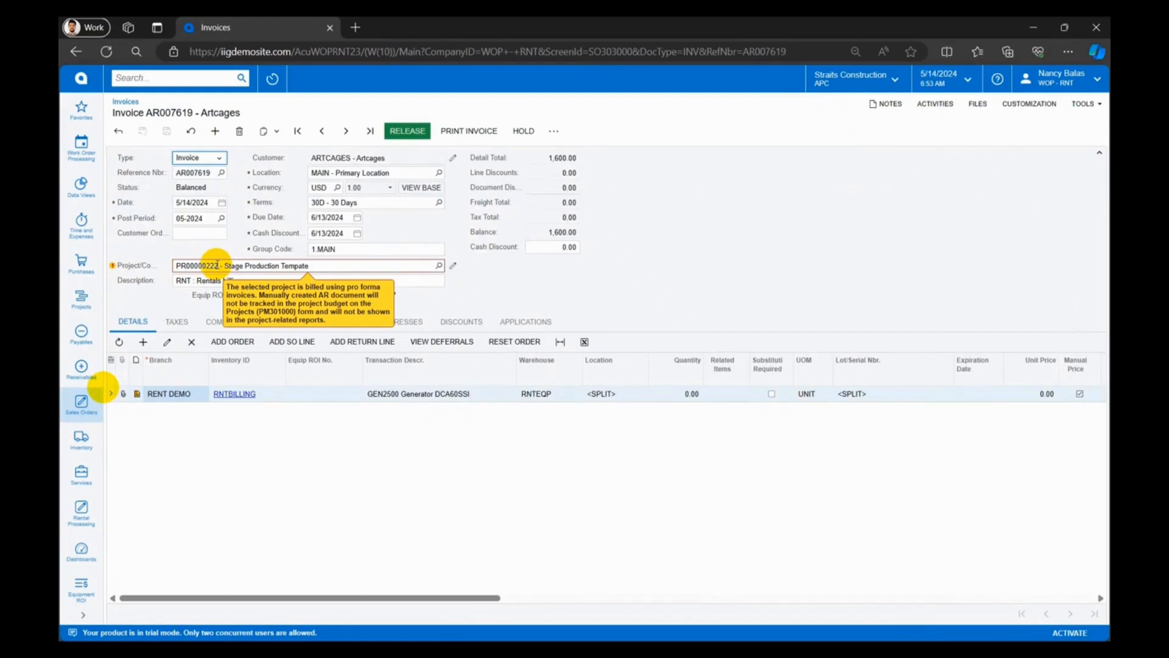
{"action": "left_click", "coordinate": [92, 310]}
{"action": "right_click", "coordinate": [157, 322]}
{"action": "left_click", "coordinate": [176, 339]}
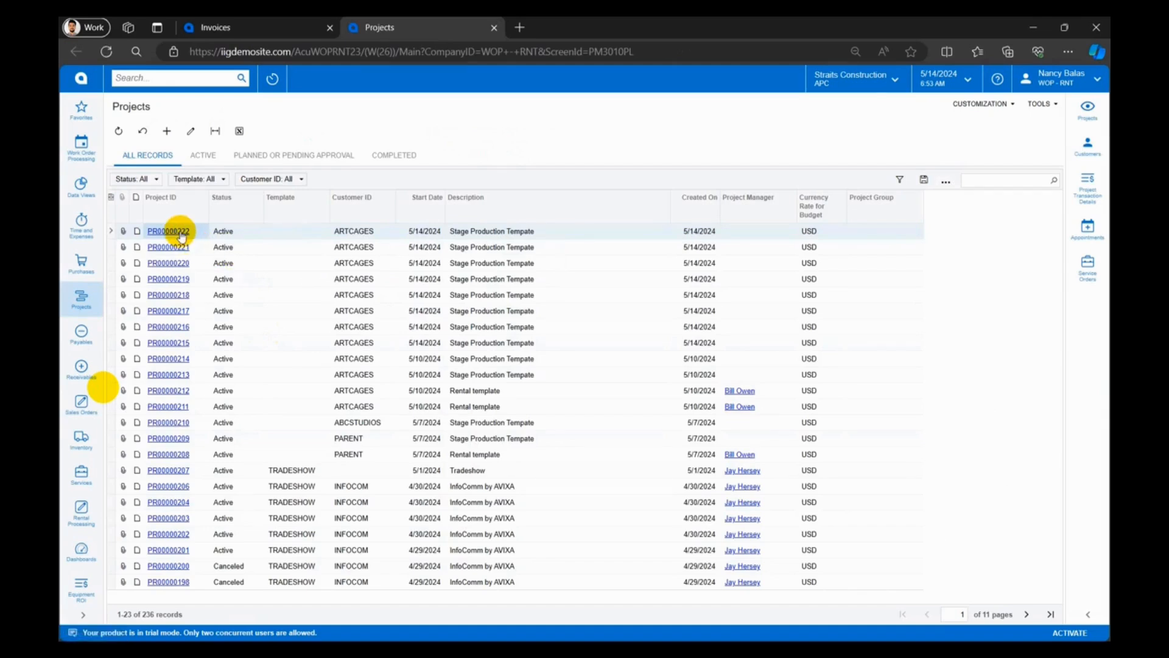
{"action": "left_click", "coordinate": [181, 236]}
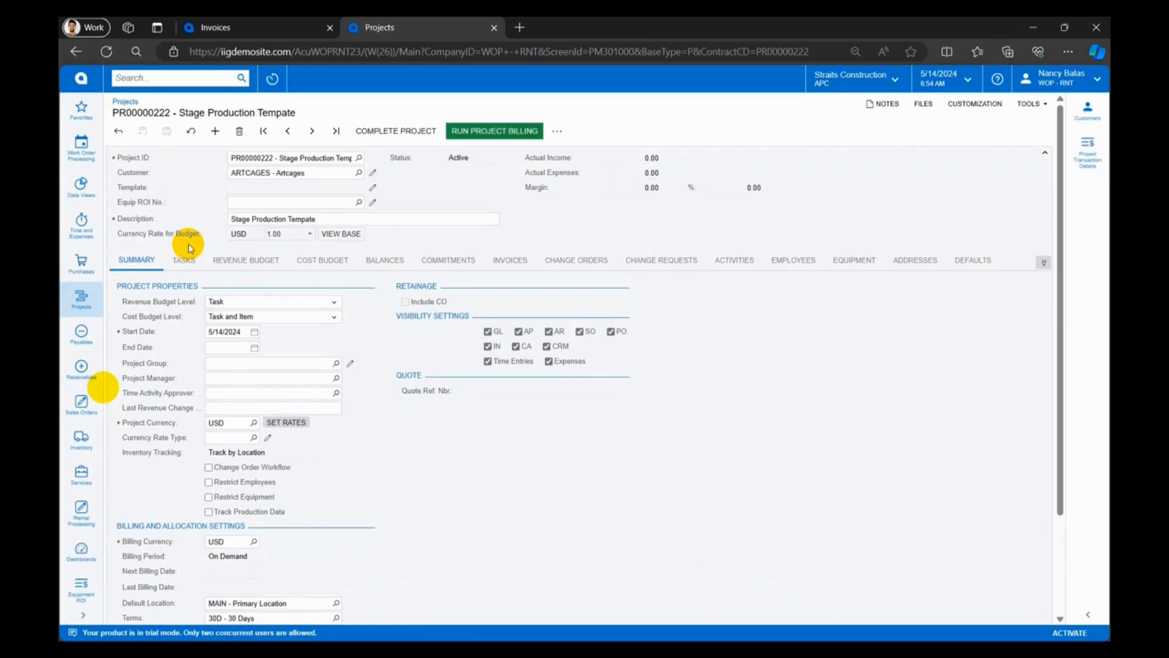
Return to the Artcages rental invoice and release it
{"action": "left_click", "coordinate": [251, 35]}
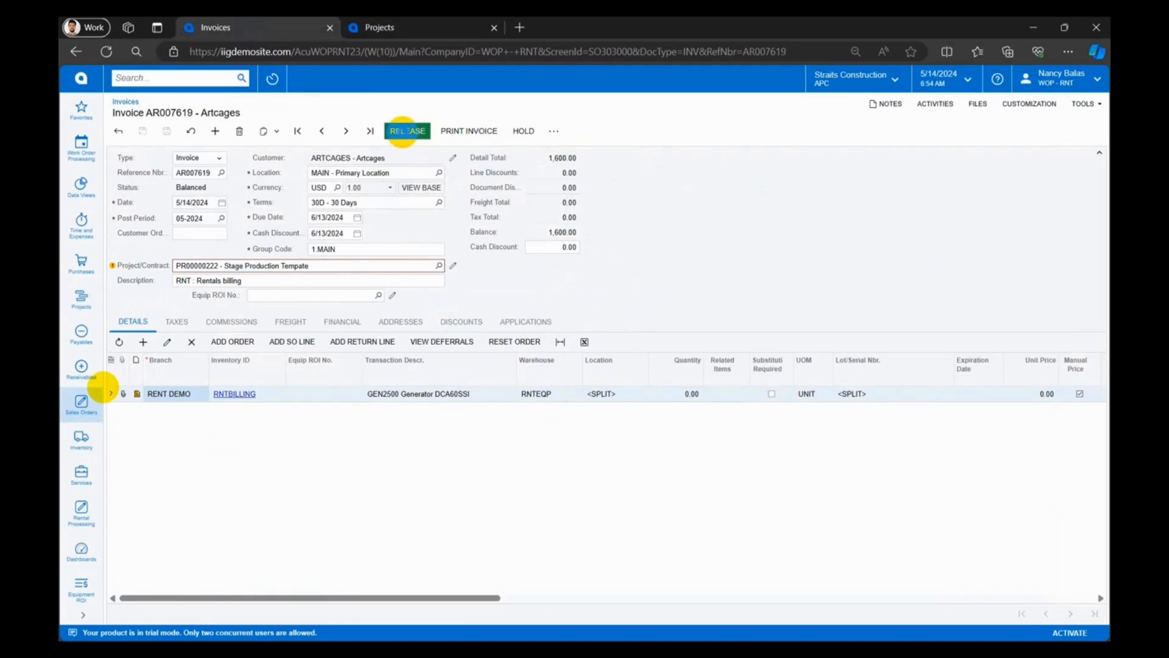
{"action": "left_click", "coordinate": [405, 131]}
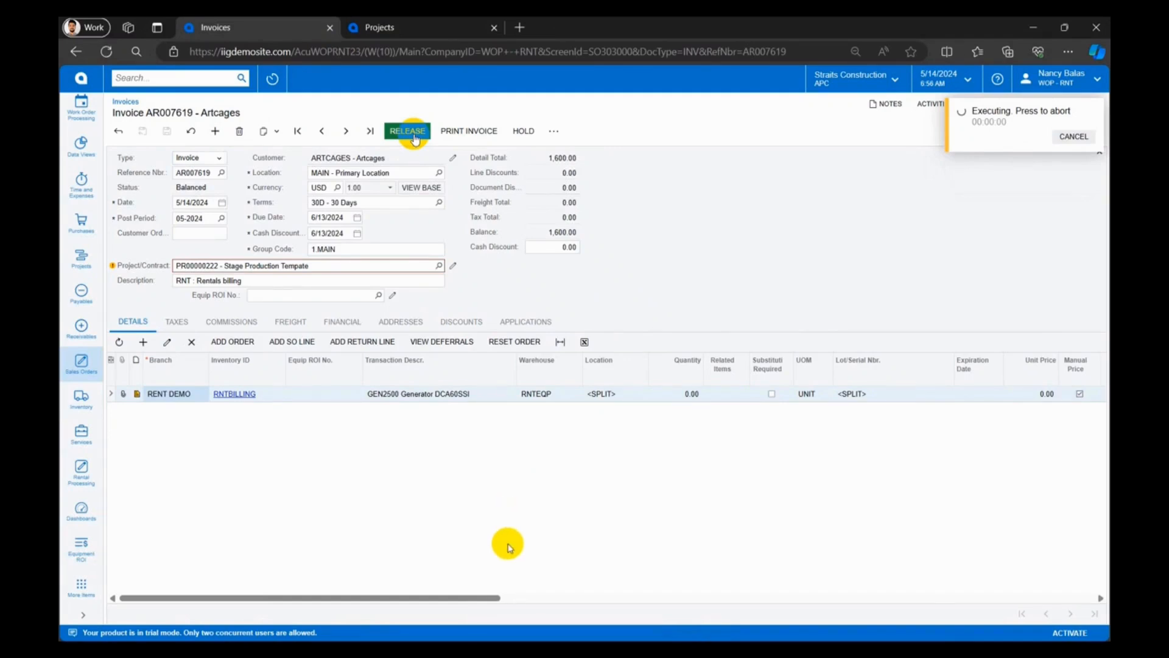
{"action": "mouse_move", "coordinate": [512, 656]}
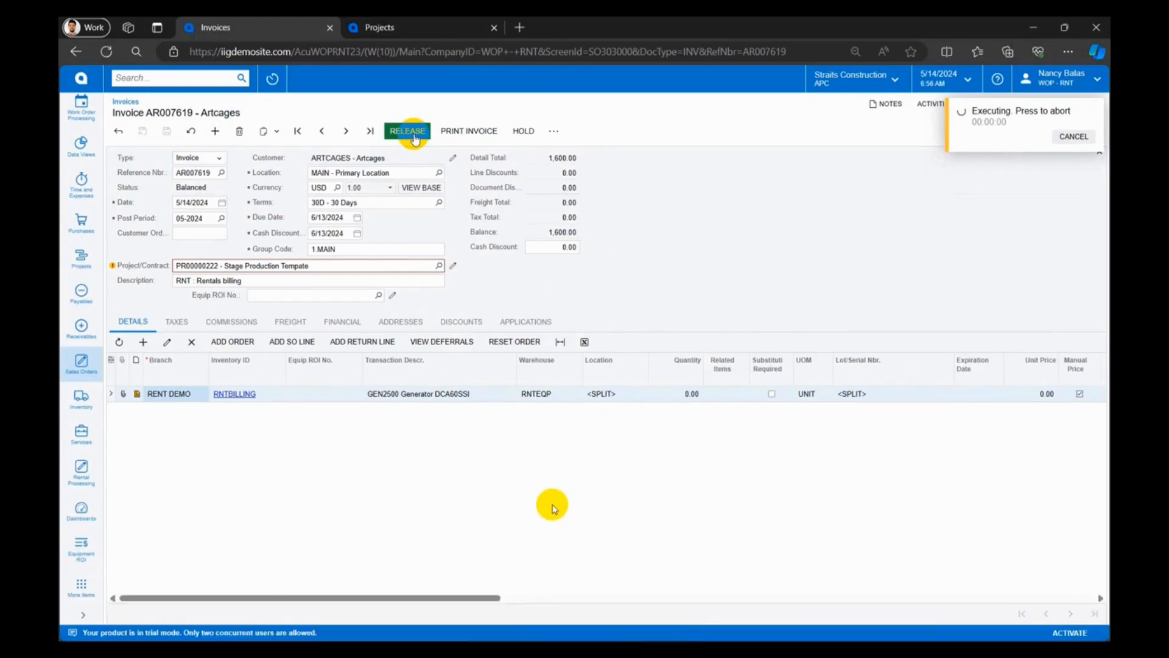
{"action": "left_click", "coordinate": [568, 484]}
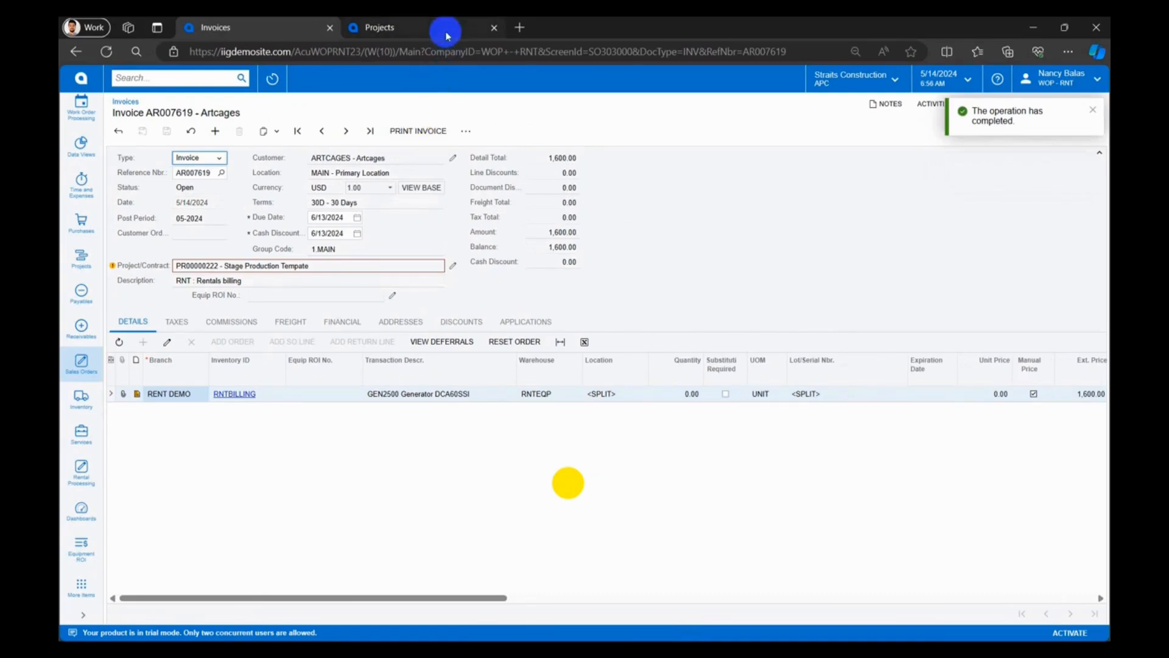
Refresh project PR00000222 and examine its actual income, expenses and margin
{"action": "left_click", "coordinate": [385, 29]}
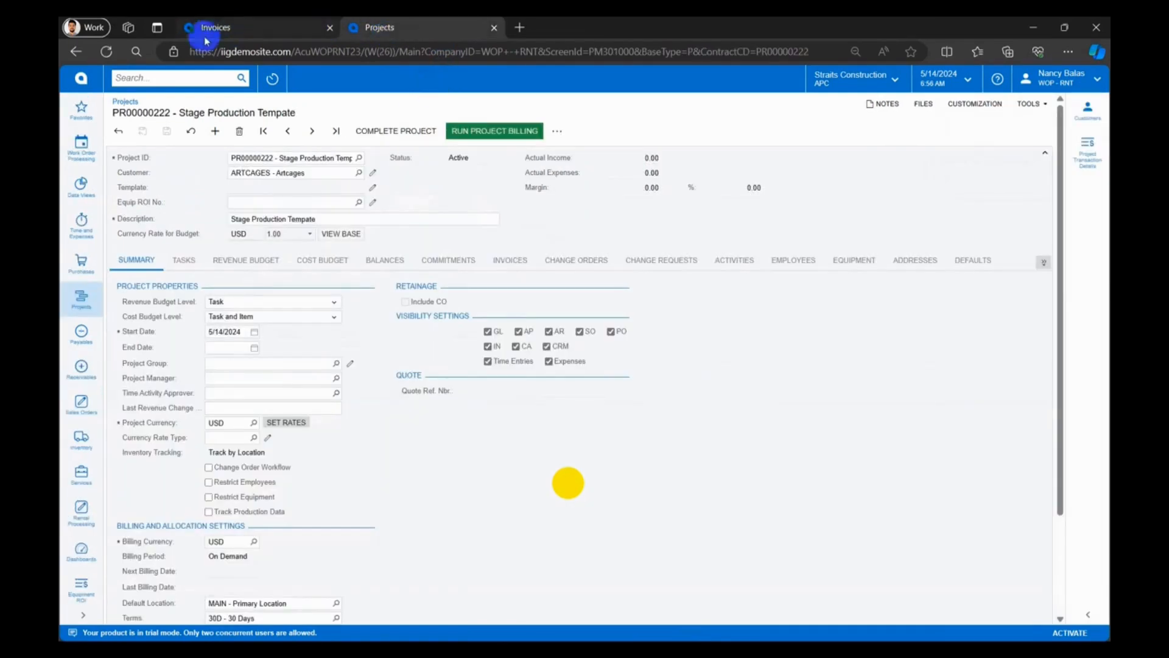
{"action": "left_click", "coordinate": [114, 53]}
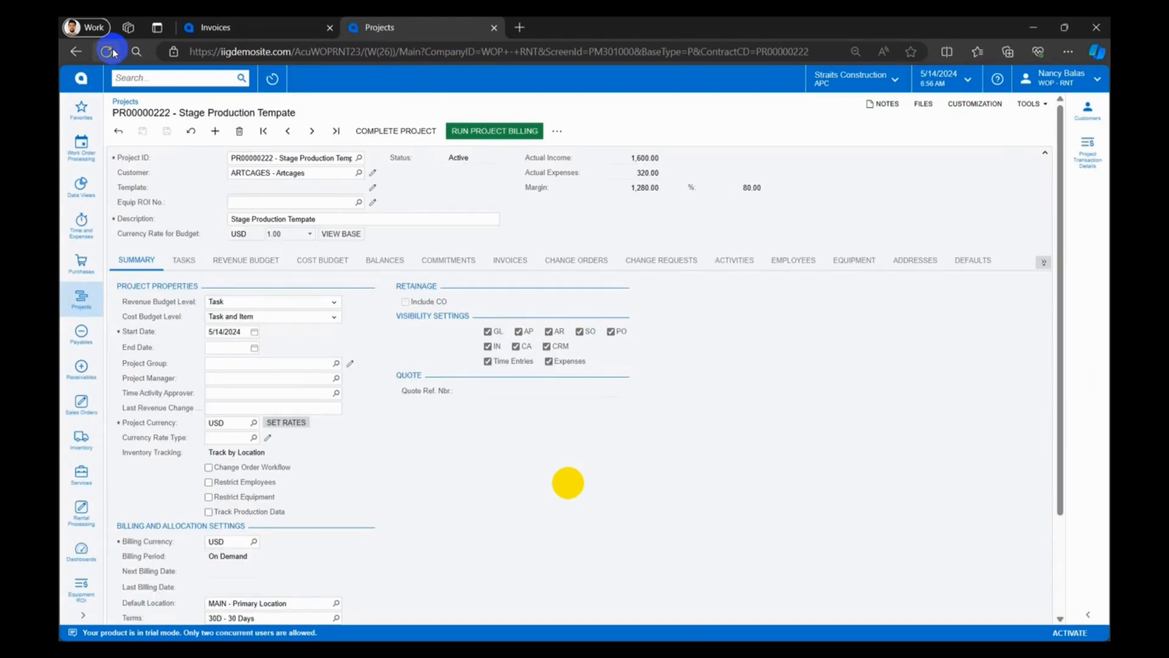
Examine the transactions behind the AUDIO task's INCOME line in the project's revenue budget, then close their details
{"action": "left_click", "coordinate": [247, 260]}
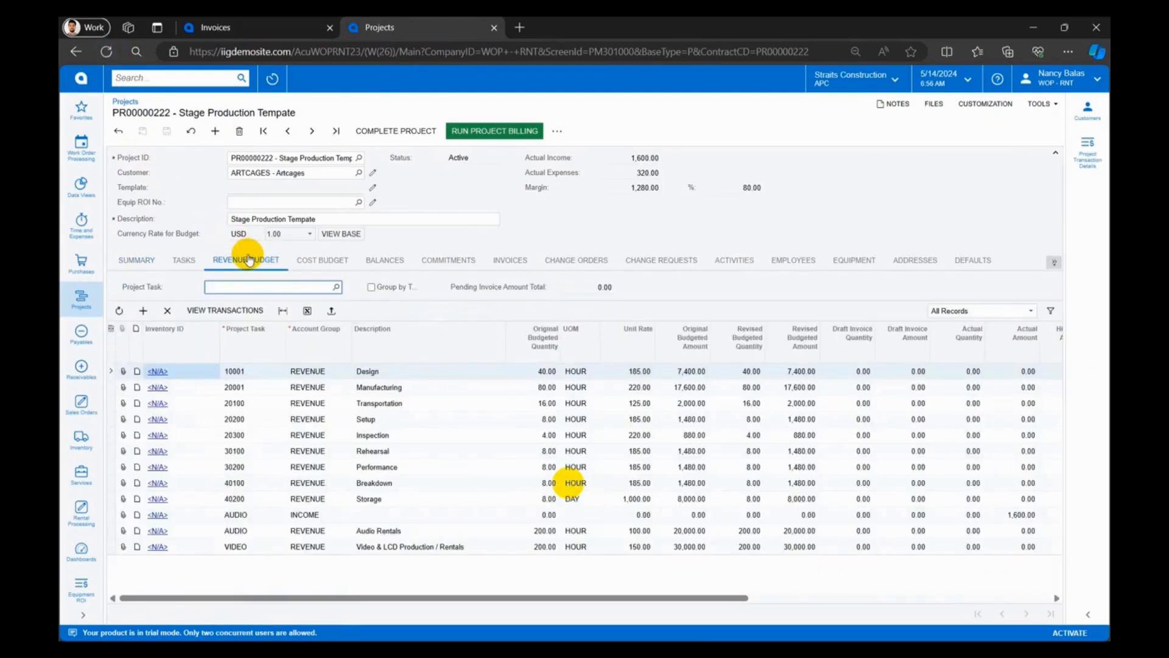
{"action": "left_click", "coordinate": [309, 516]}
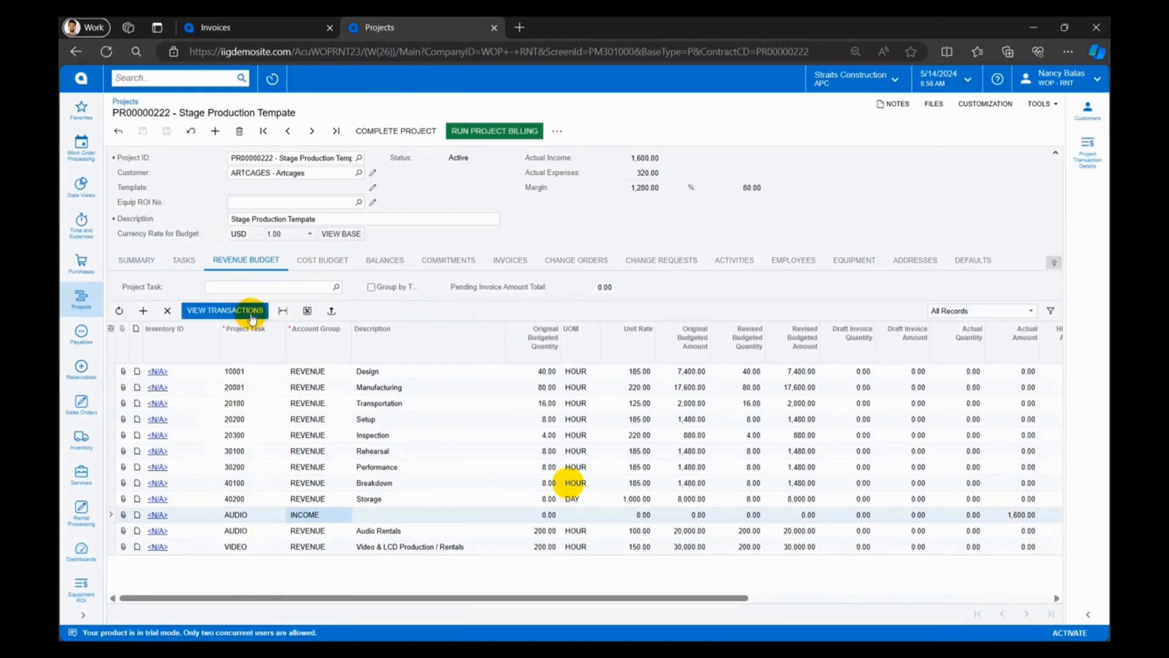
{"action": "left_click", "coordinate": [250, 312]}
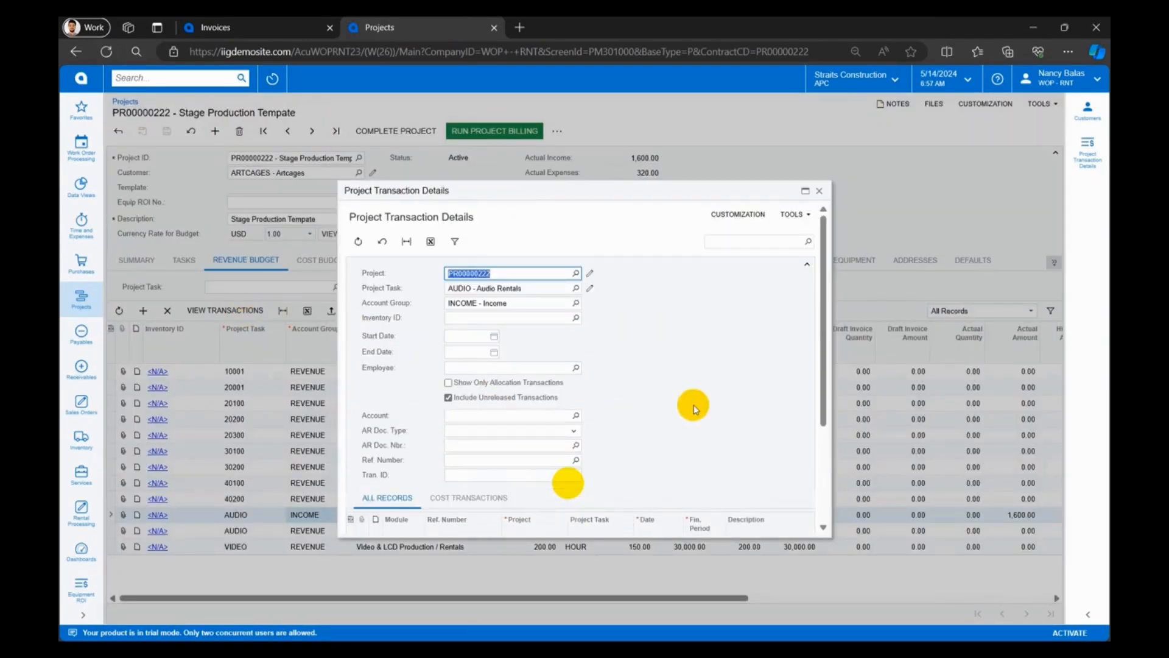
{"action": "scroll", "coordinate": [700, 402], "scroll_direction": "down", "scroll_amount": 3}
{"action": "scroll", "coordinate": [710, 371], "scroll_direction": "up", "scroll_amount": 3}
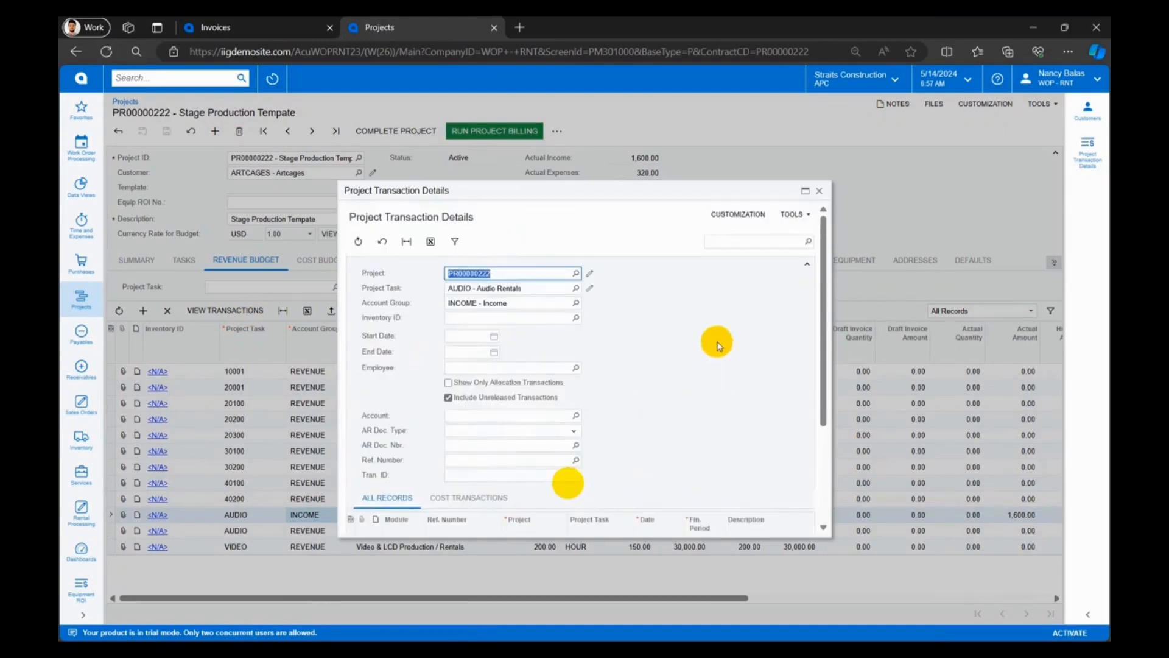
{"action": "scroll", "coordinate": [700, 365], "scroll_direction": "down", "scroll_amount": 3}
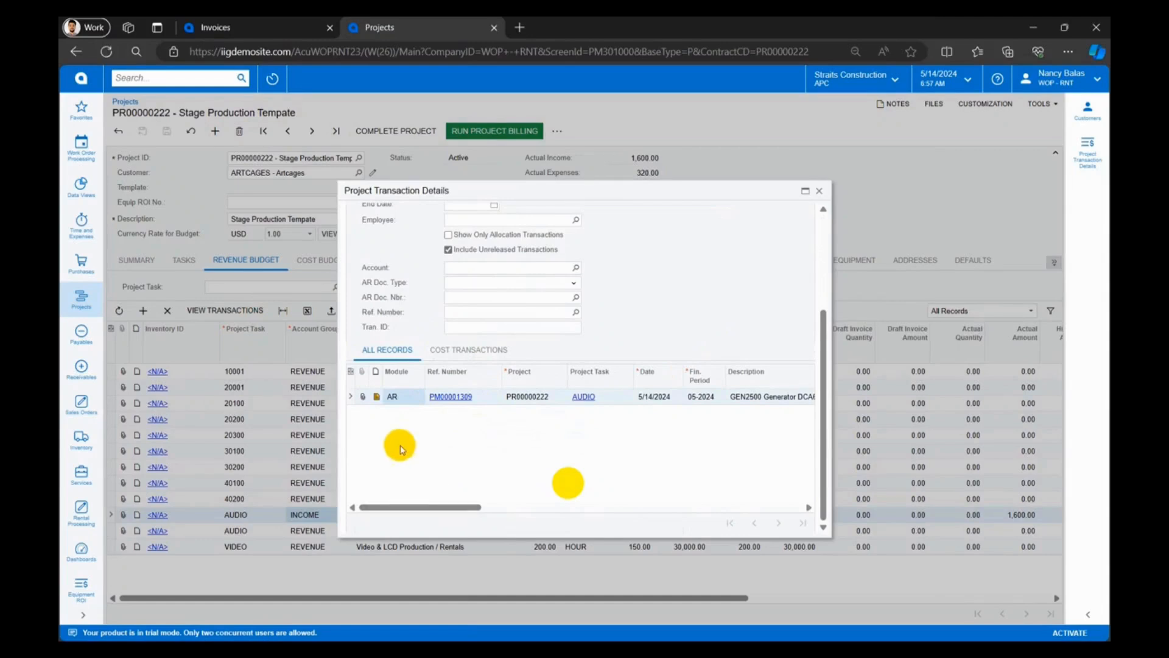
{"action": "left_click_drag", "start_coordinate": [418, 507], "coordinate": [386, 501]}
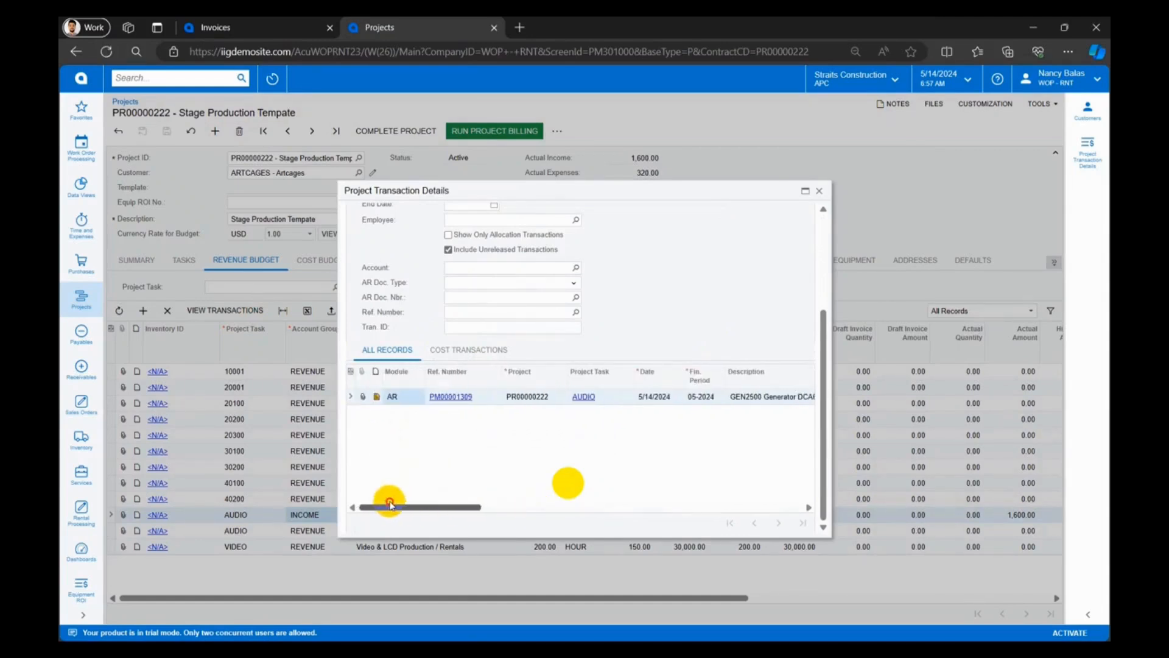
{"action": "left_click", "coordinate": [819, 192]}
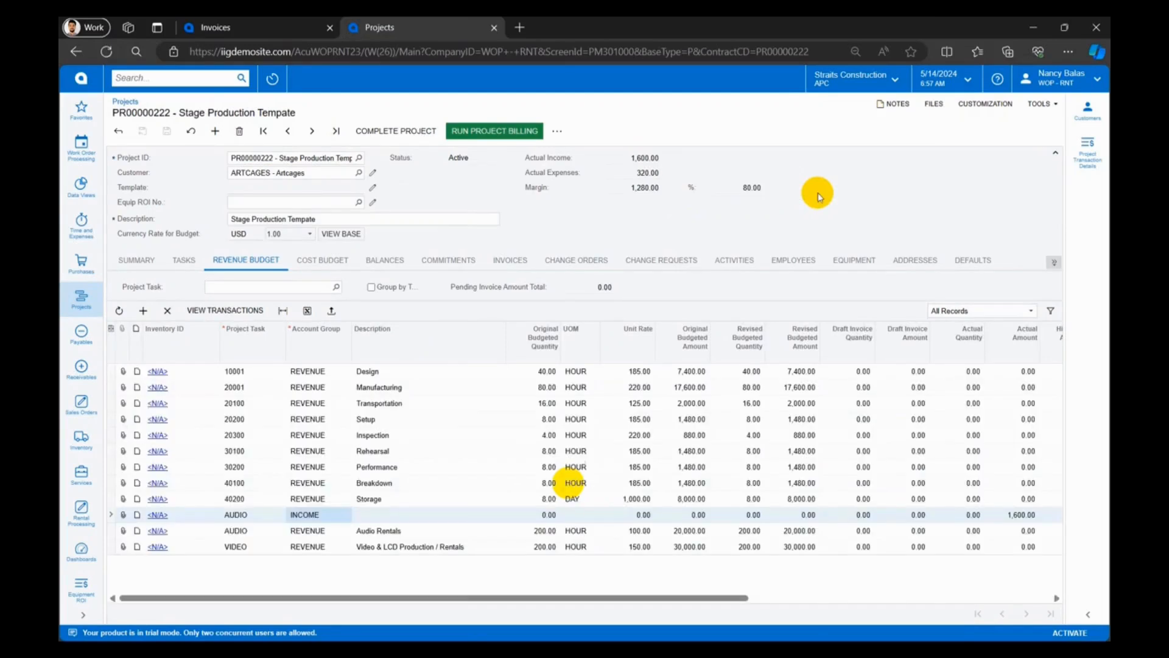
Examine all records and cost transactions behind the AUDIO task's RNTBILLING line in the project's cost budget, then close their details
{"action": "left_click", "coordinate": [336, 268]}
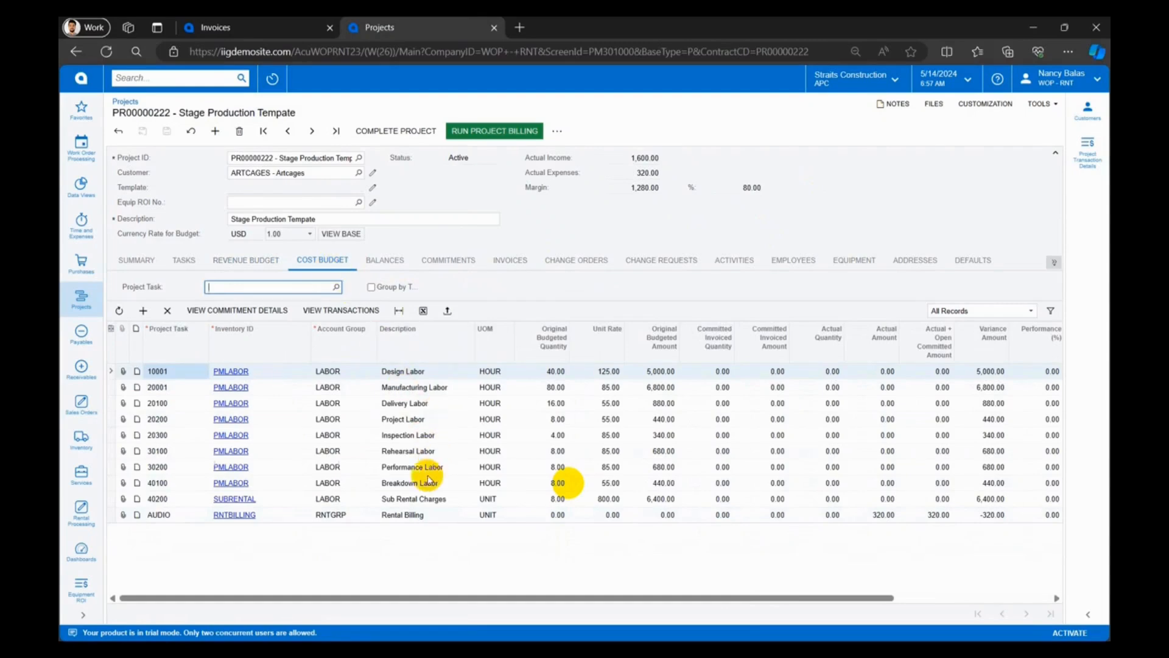
{"action": "left_click", "coordinate": [407, 518]}
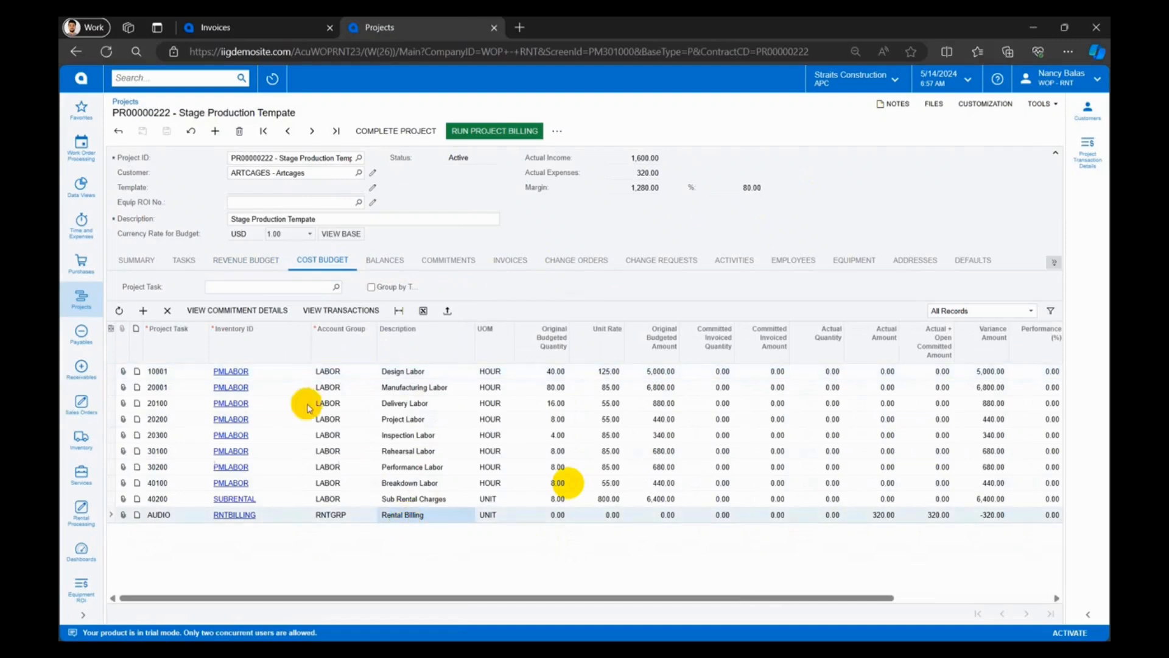
{"action": "left_click", "coordinate": [322, 311]}
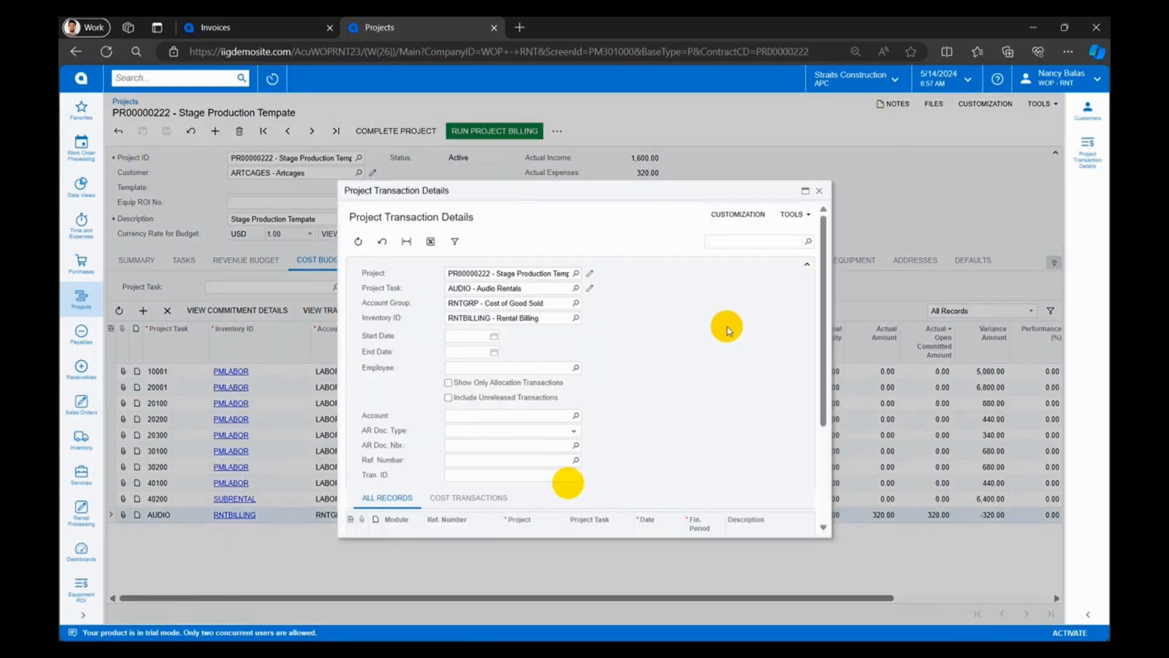
{"action": "scroll", "coordinate": [729, 331], "scroll_direction": "down", "scroll_amount": 2}
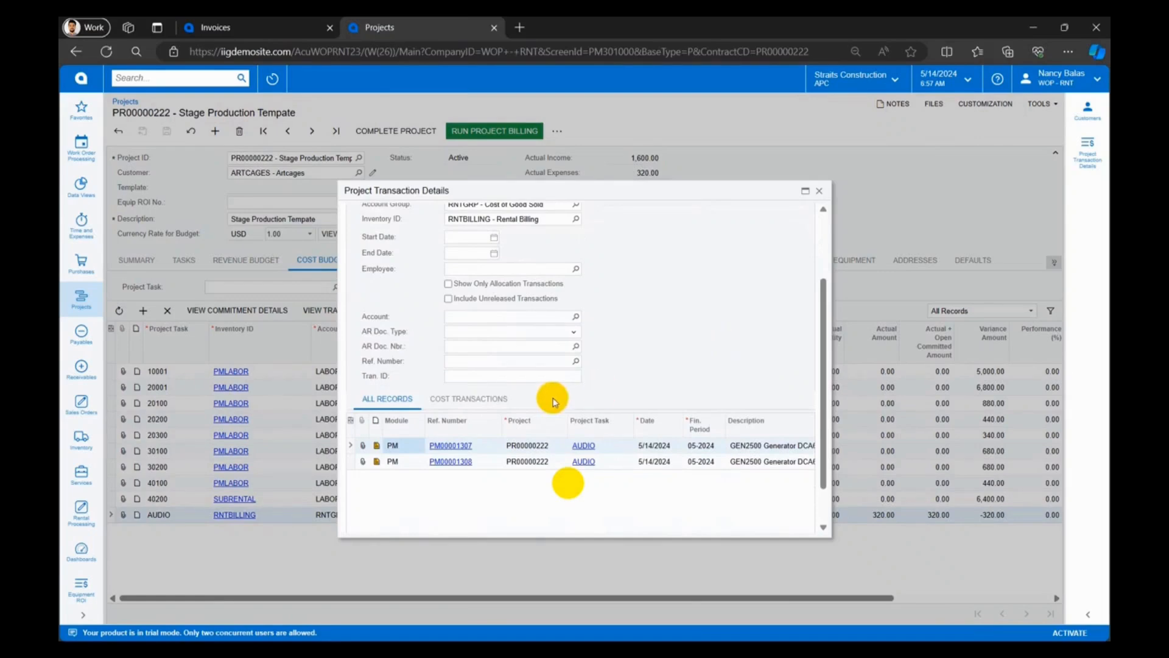
{"action": "left_click", "coordinate": [512, 402]}
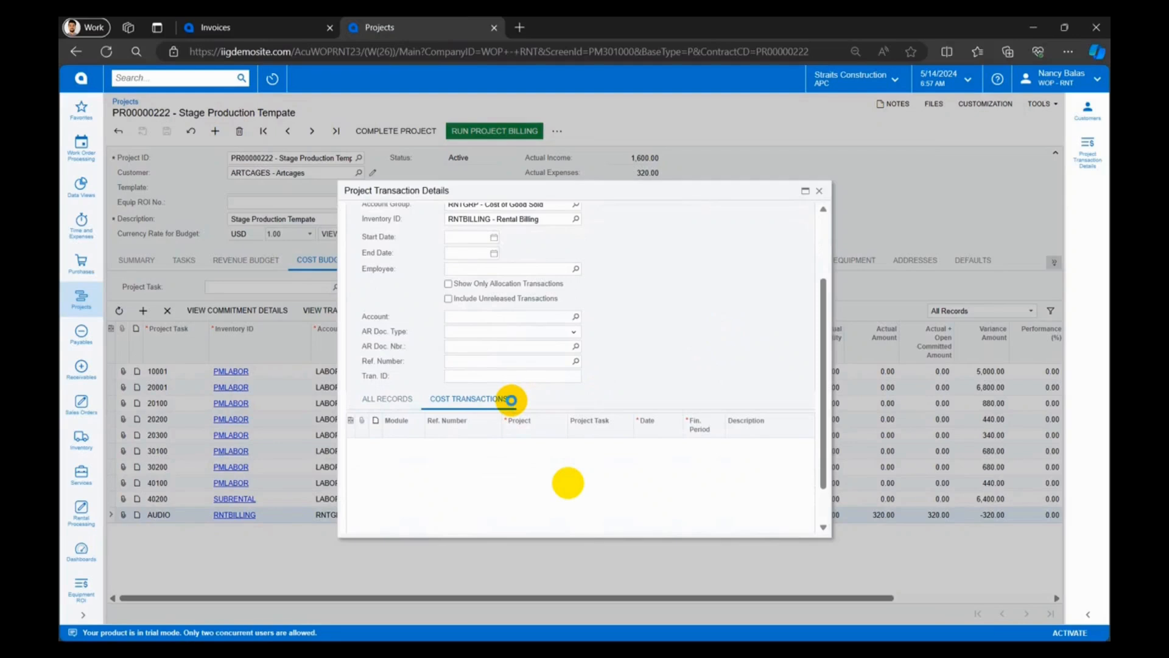
{"action": "left_click", "coordinate": [388, 399]}
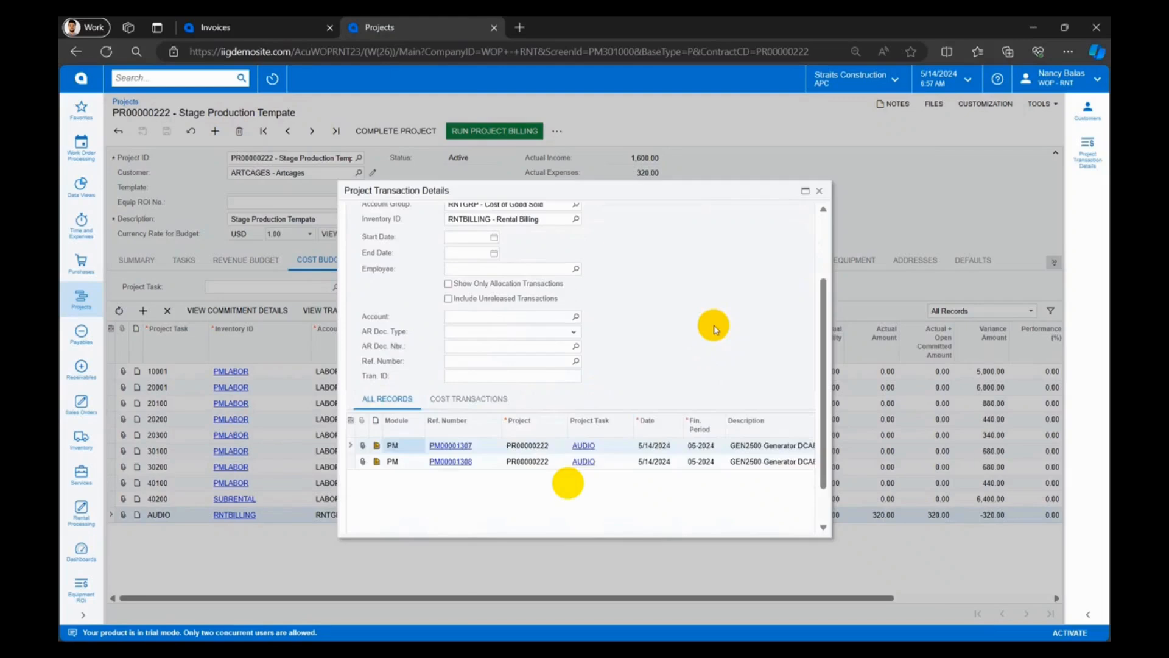
{"action": "scroll", "coordinate": [714, 321], "scroll_direction": "up", "scroll_amount": 2}
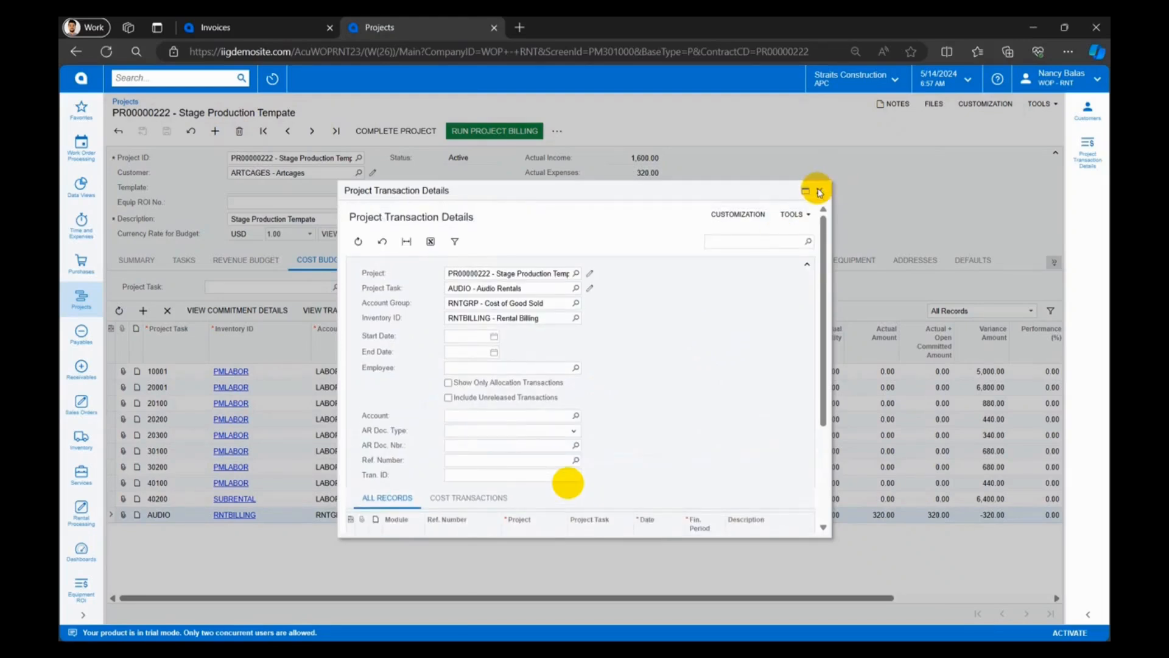
{"action": "left_click", "coordinate": [820, 193]}
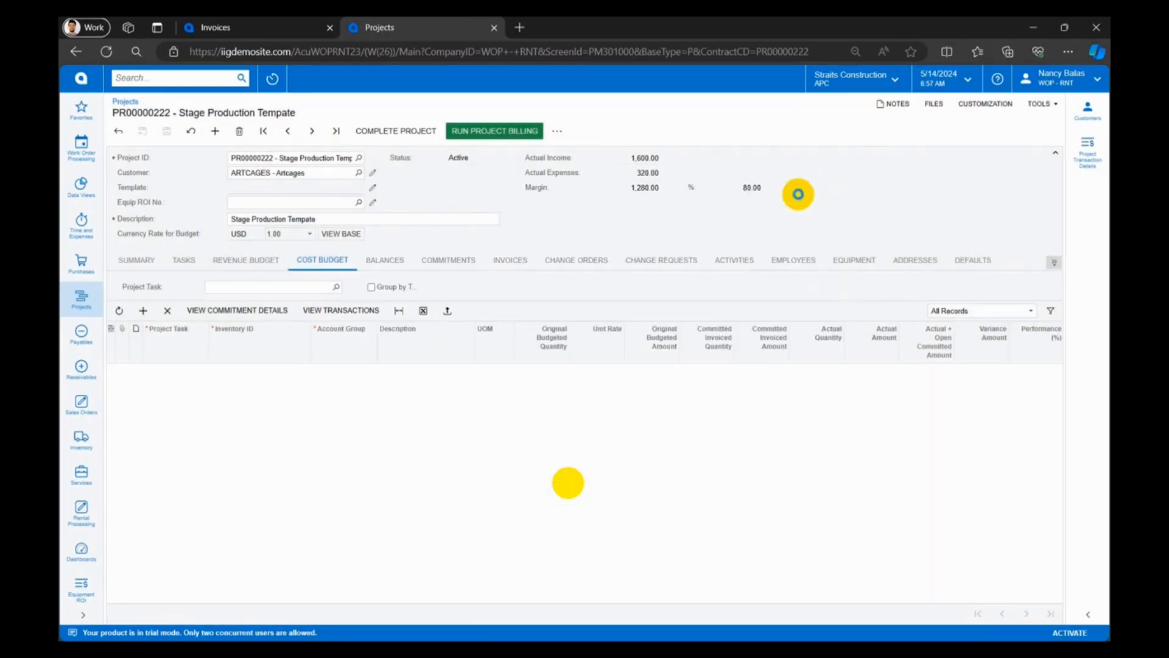
Examine the project's balances by account group, comparing actual amounts under Income and Expense
{"action": "left_click", "coordinate": [390, 260]}
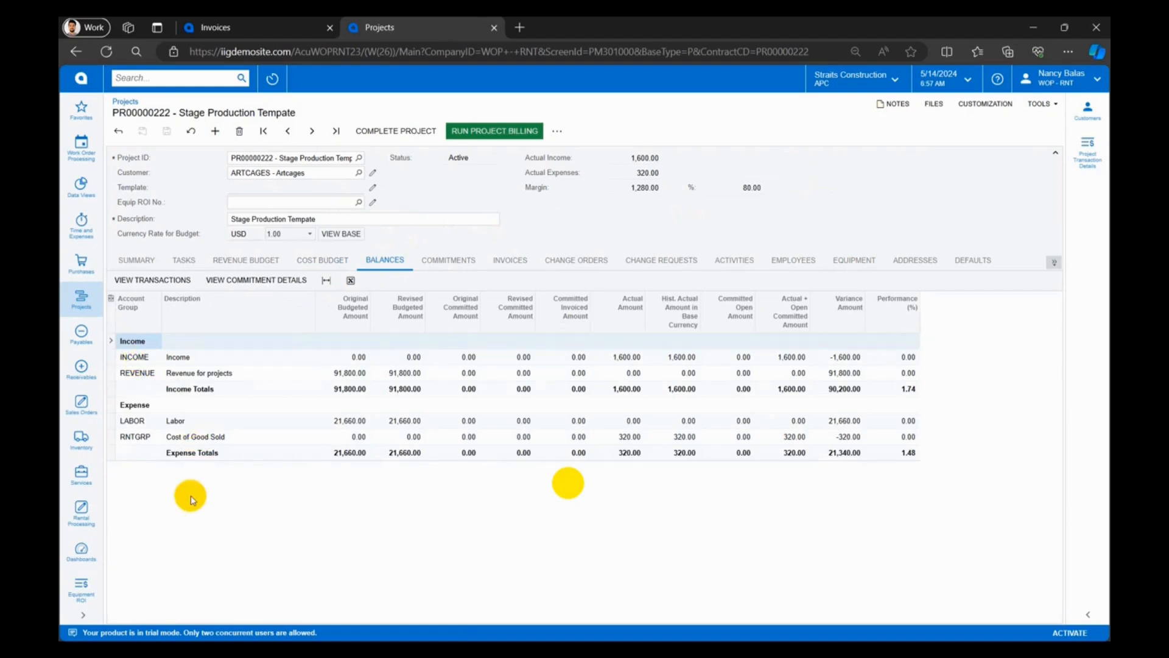
{"action": "left_click", "coordinate": [145, 406]}
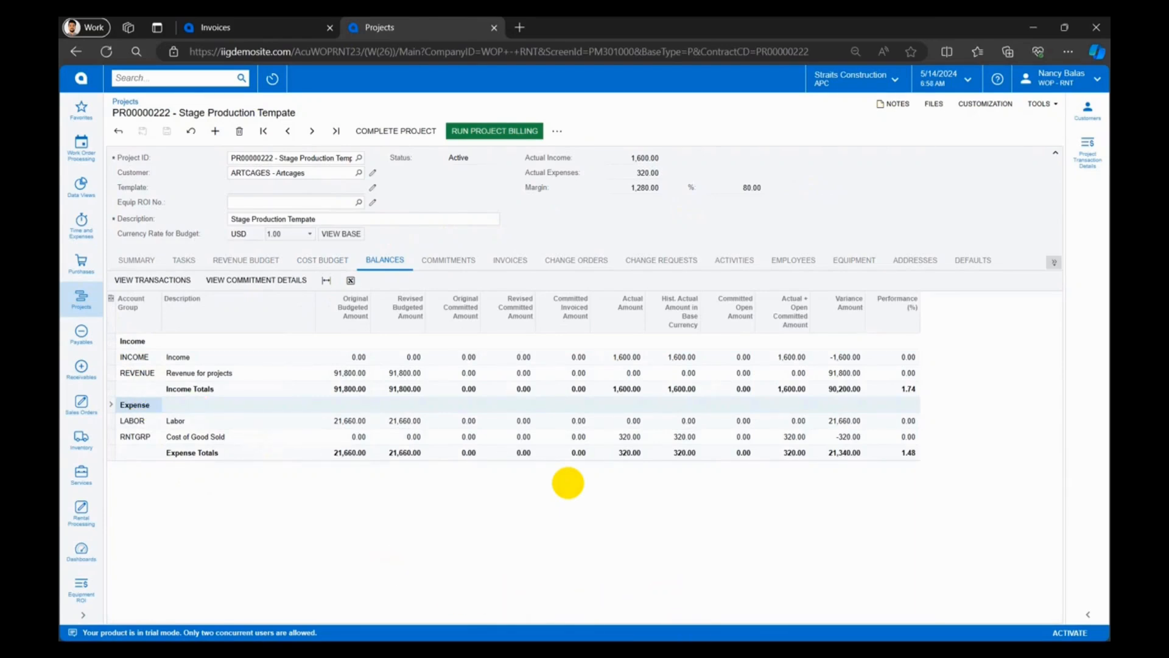
{"action": "double_click", "coordinate": [569, 483]}
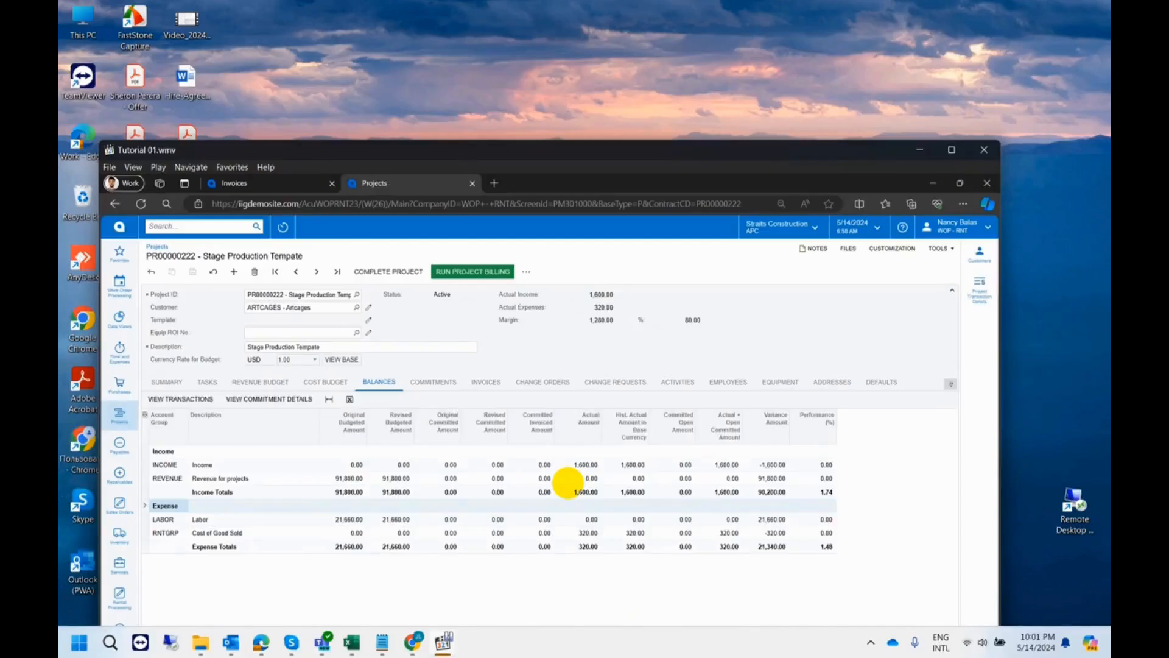